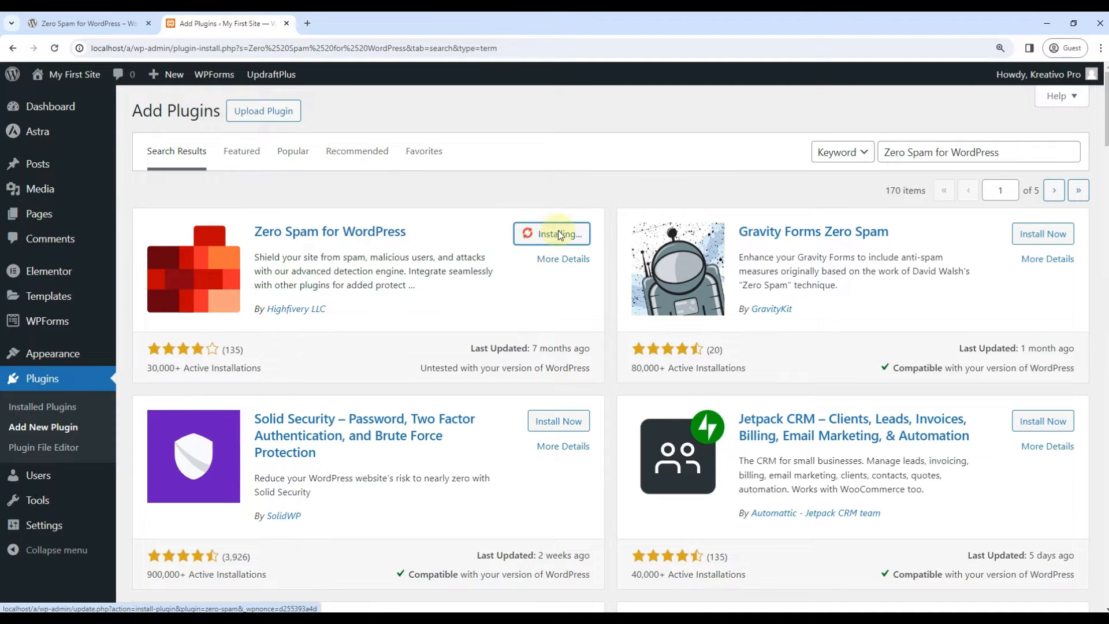
# Step: Activate the Zero Spam for WordPress plugin and open its settings page
pyautogui.click(559, 234)
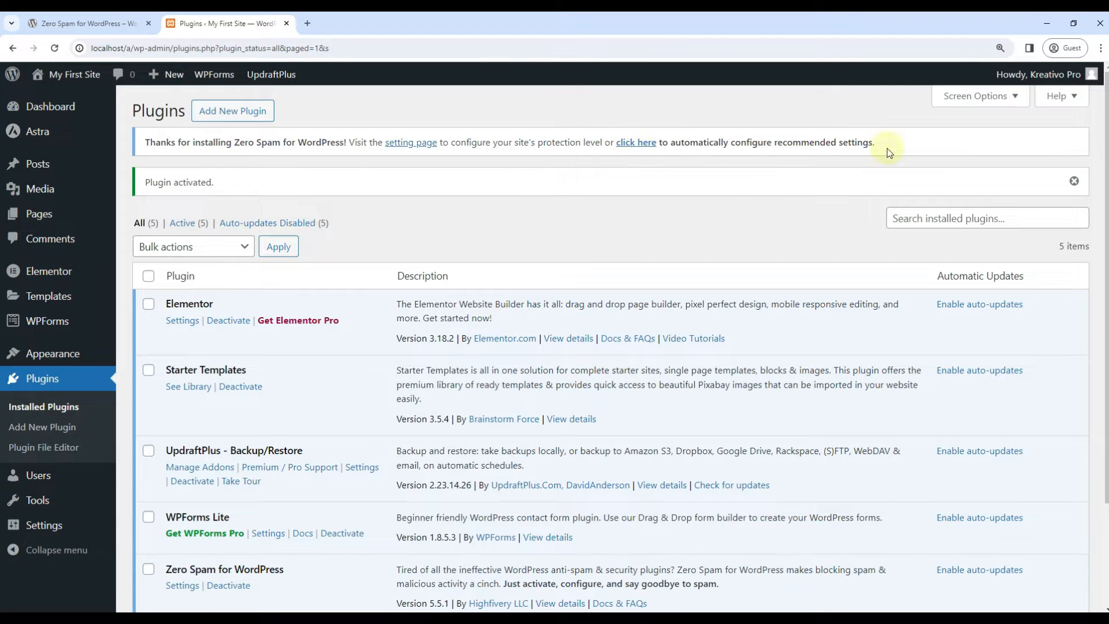
pyautogui.scroll(-2, 272, 237)
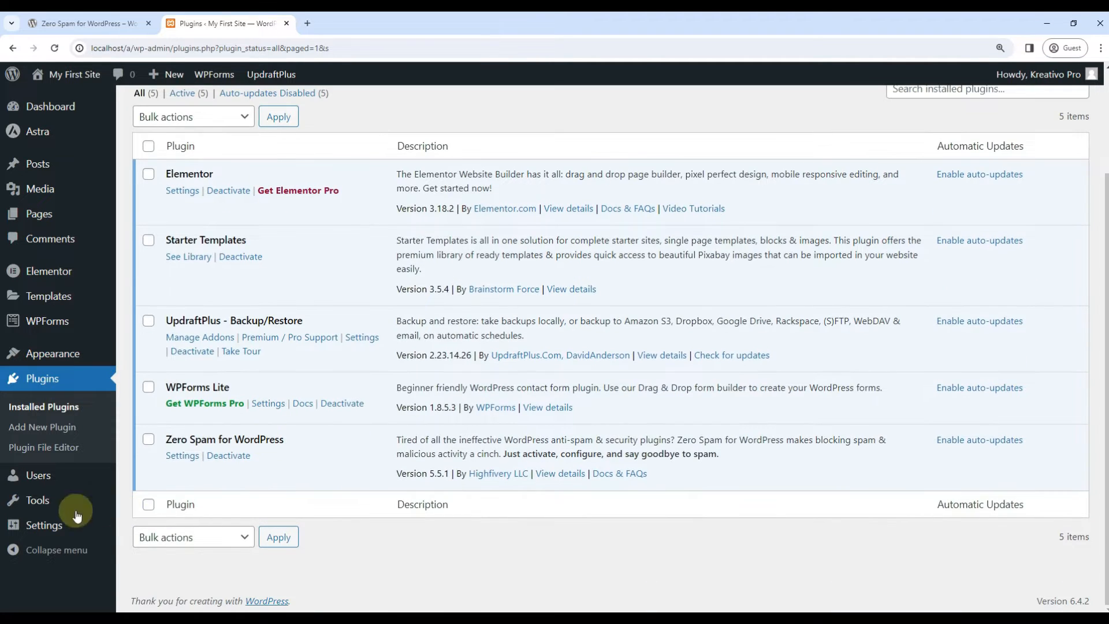
pyautogui.moveTo(86, 525)
pyautogui.click(170, 549)
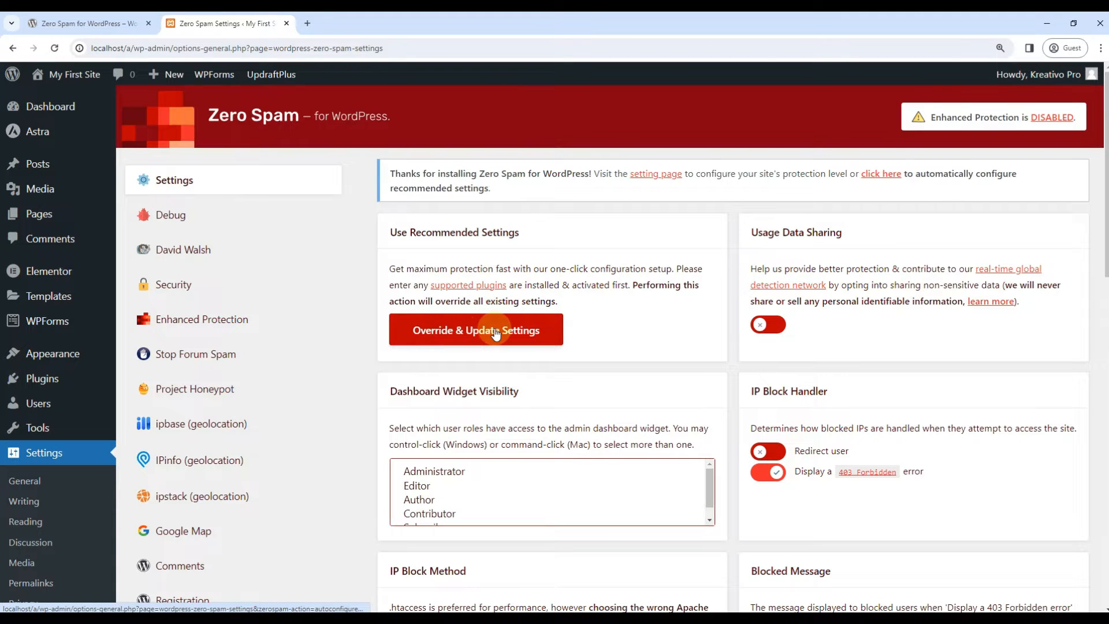
# Step: Override the existing Zero Spam settings with the recommended configuration and reload the plugin's settings page
pyautogui.moveTo(390, 232); pyautogui.dragTo(525, 232)
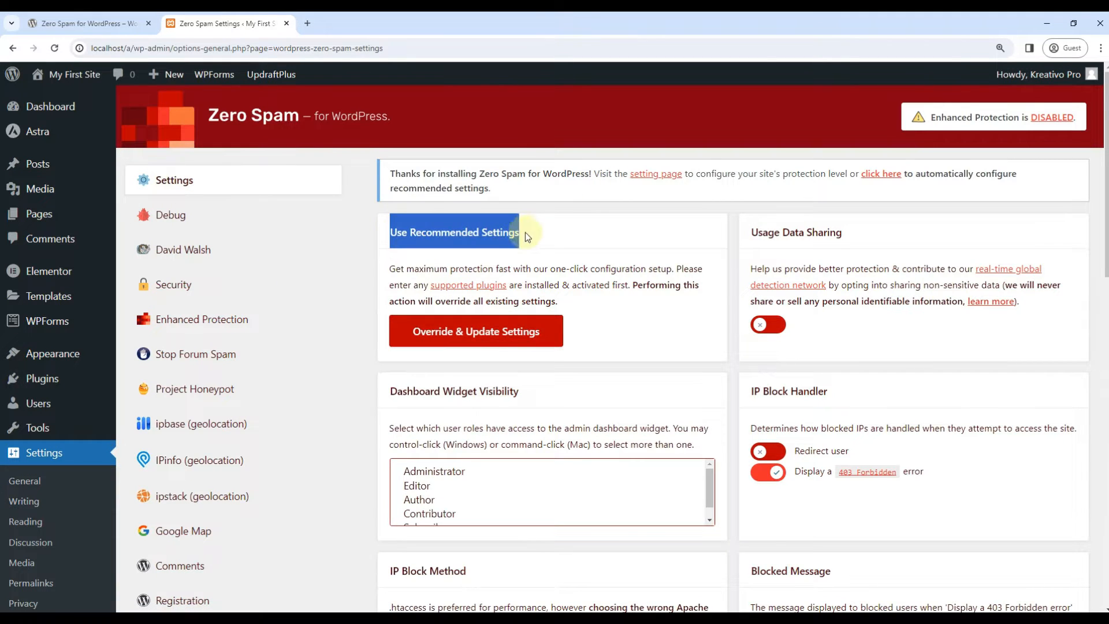
pyautogui.click(516, 153)
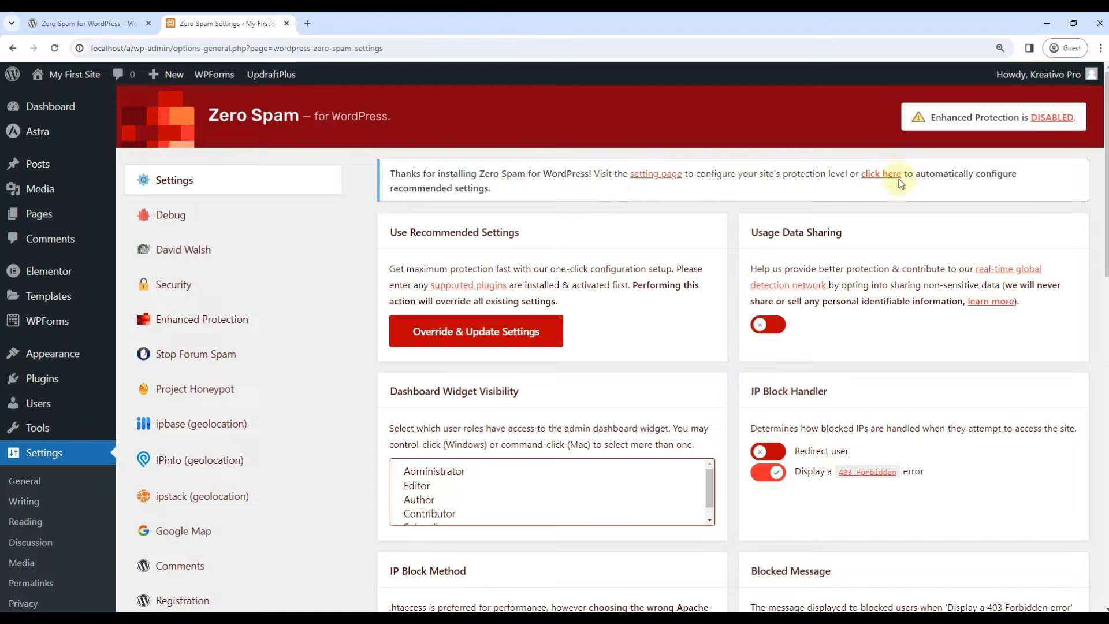
pyautogui.click(468, 338)
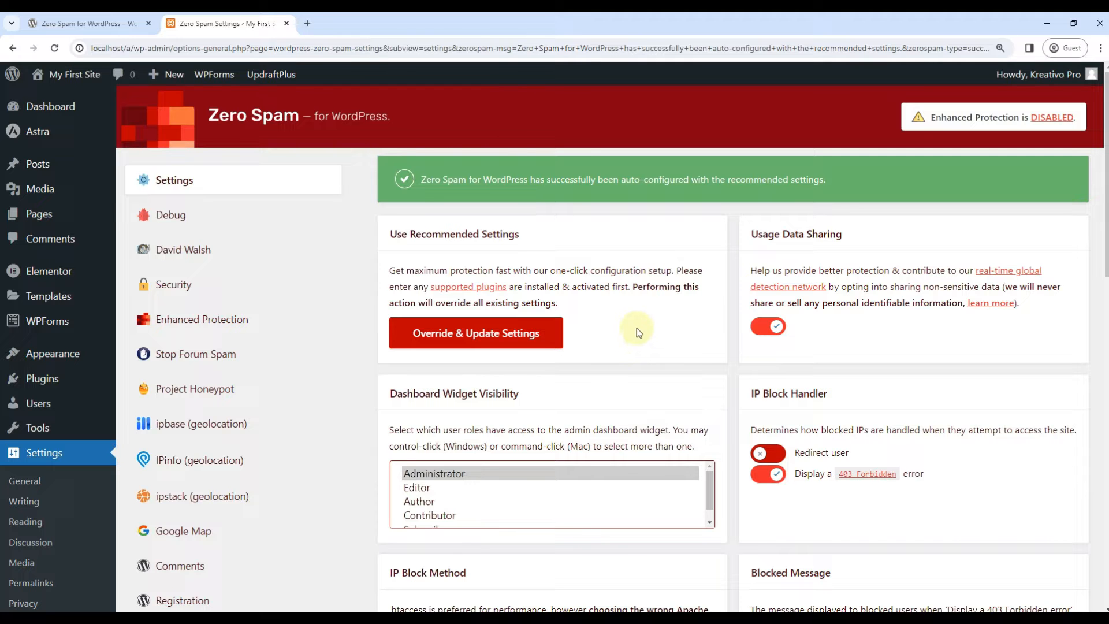
pyautogui.scroll(-2, 29, 554)
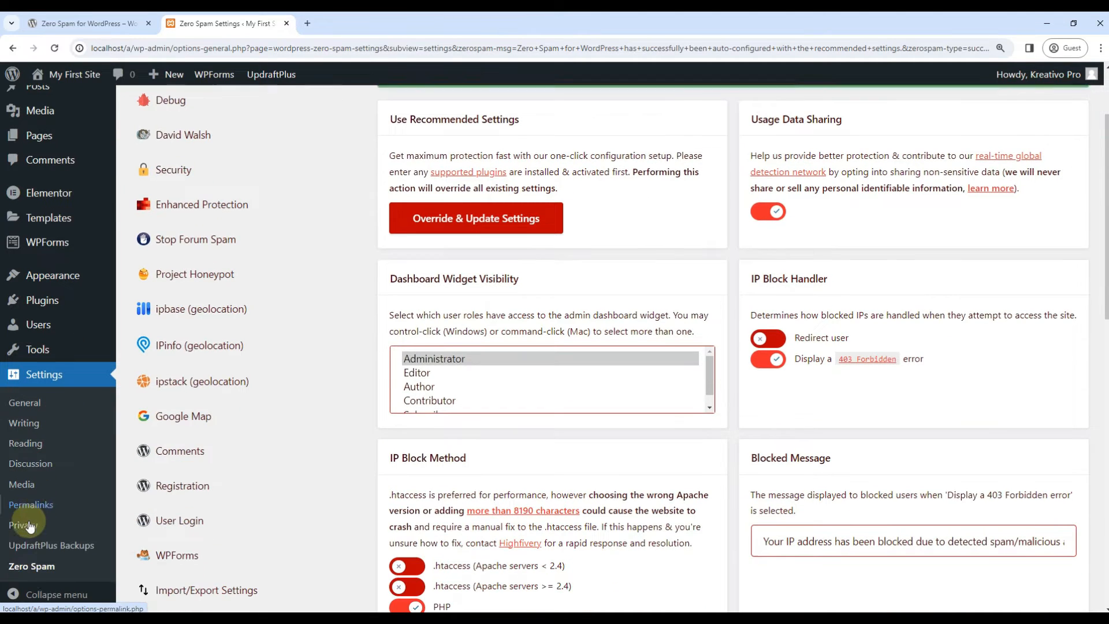
pyautogui.click(39, 572)
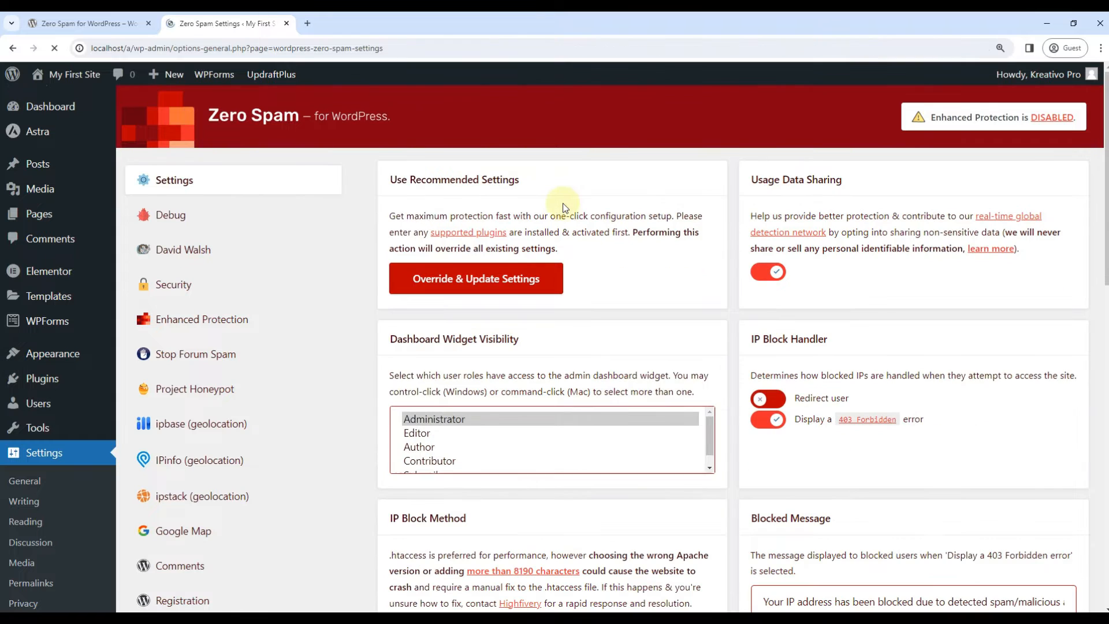
# Step: Turn off usage data sharing, and check the linked explanation of the 403 Forbidden error in a separate browser tab
pyautogui.click(769, 271)
pyautogui.scroll(-4, 629, 314)
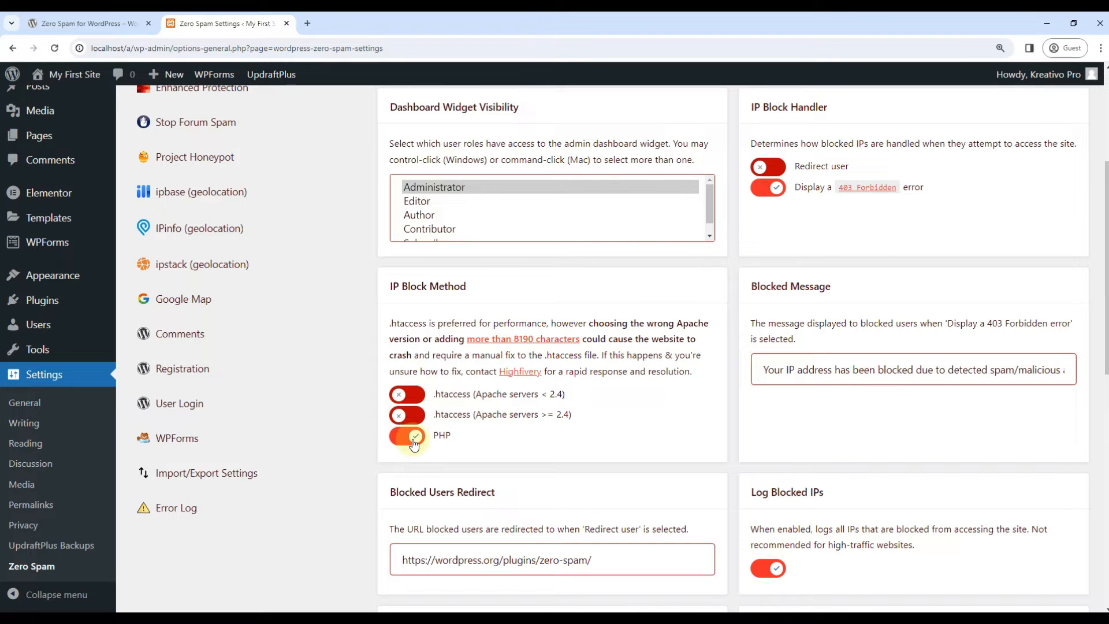
pyautogui.scroll(1, 636, 405)
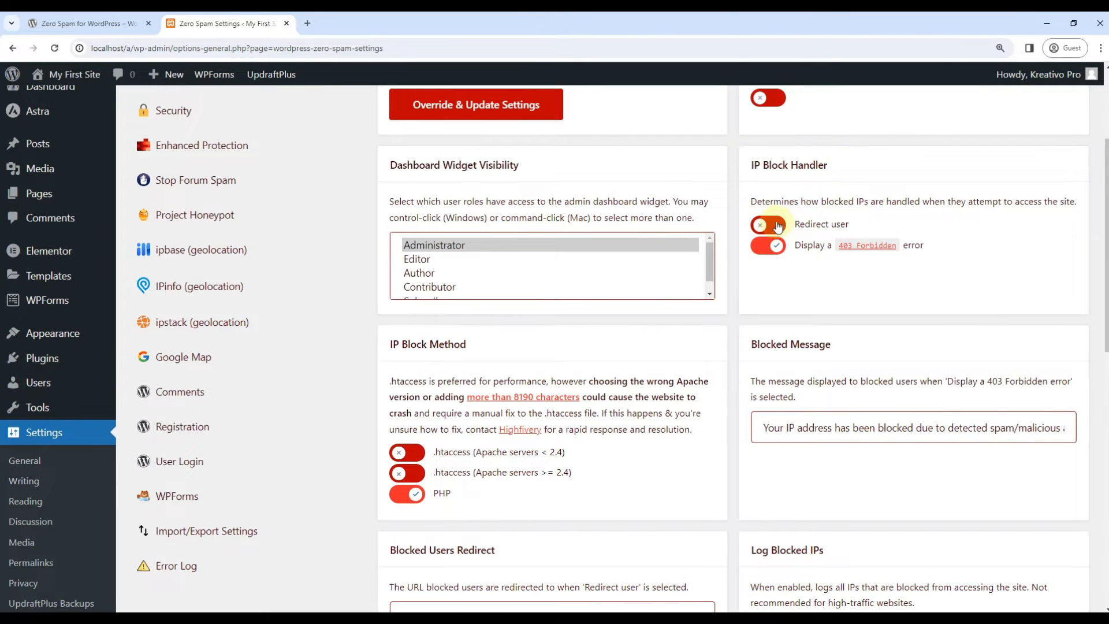
pyautogui.click(866, 246)
pyautogui.middleClick(370, 26)
# Step: Shorten the blocked message to "Yo has been blocked due to detected spam/malicious activity."
pyautogui.scroll(-2, 920, 260)
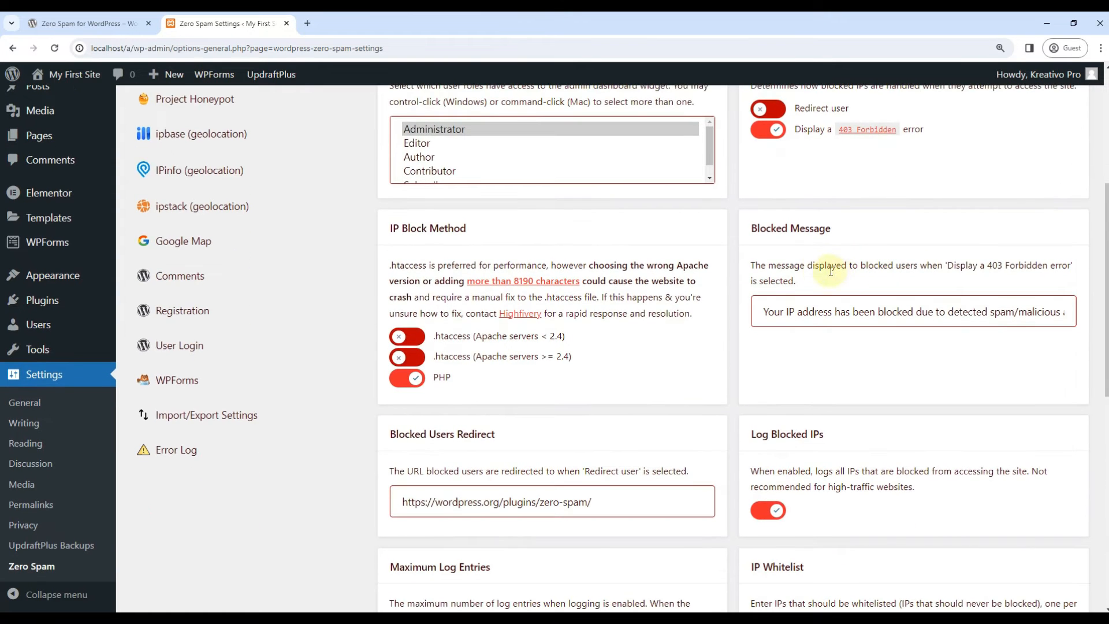
pyautogui.moveTo(770, 311); pyautogui.dragTo(1020, 316)
pyautogui.click(726, 398)
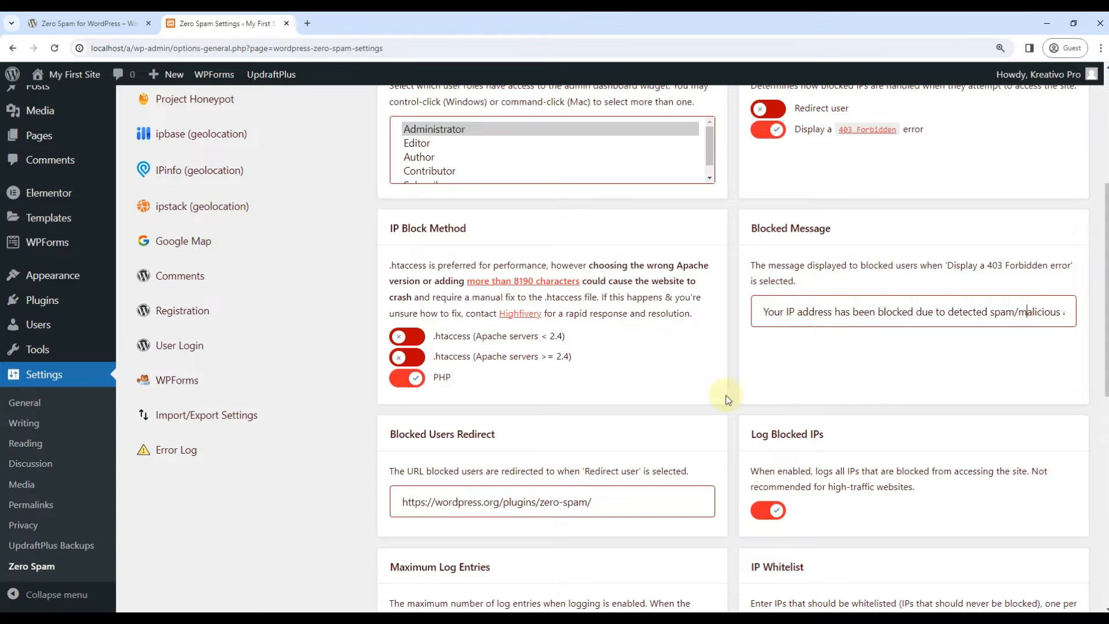
pyautogui.moveTo(831, 312); pyautogui.dragTo(773, 315)
pyautogui.press('BackSpace')
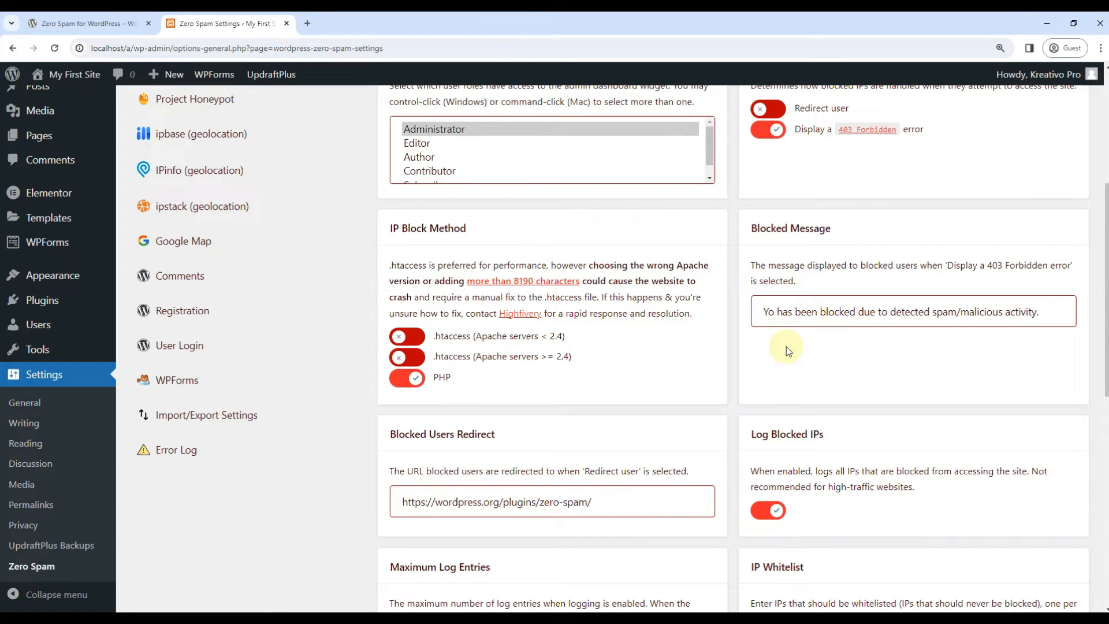
# Step: Review the options for redirecting blocked users, logging blocked IPs, maximum log entries and the IP whitelist
pyautogui.scroll(2, 671, 324)
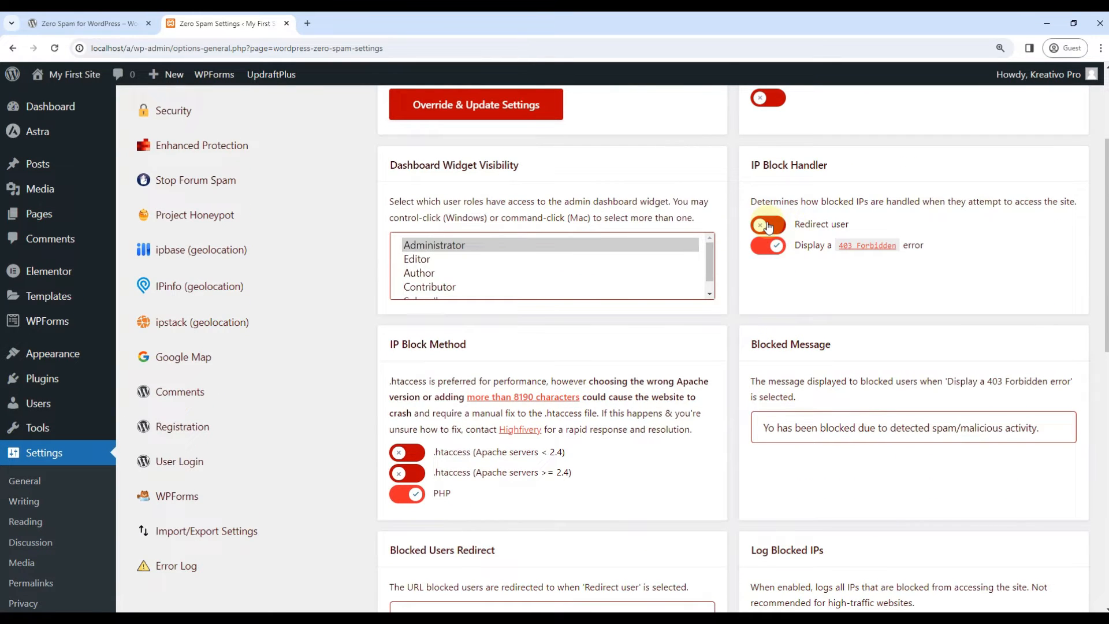
pyautogui.scroll(-5, 565, 266)
pyautogui.click(602, 328)
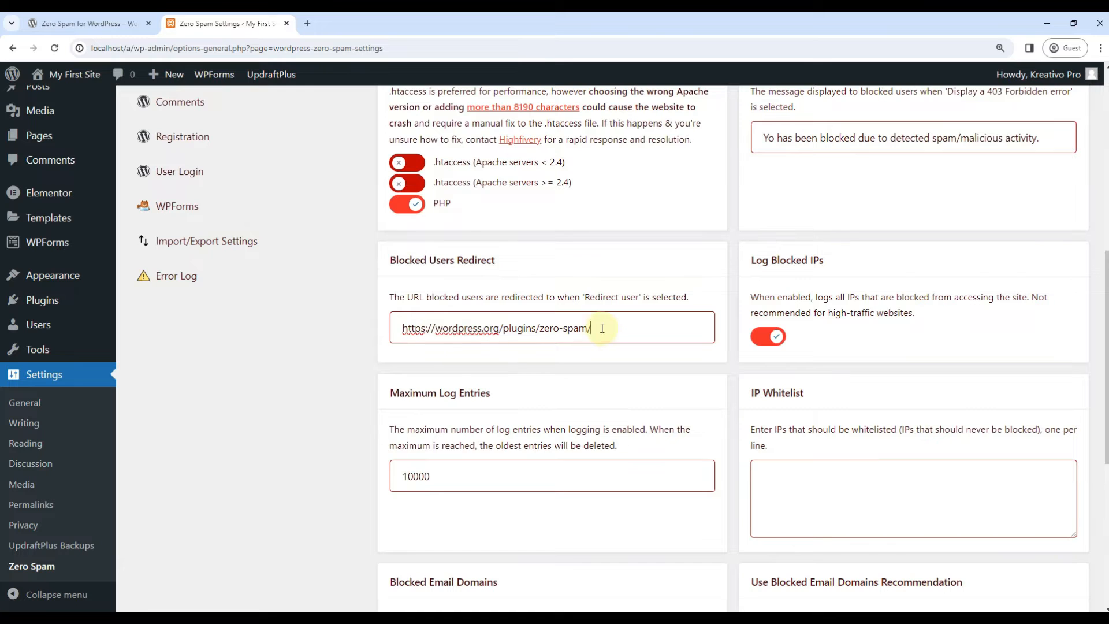
pyautogui.scroll(-1, 792, 225)
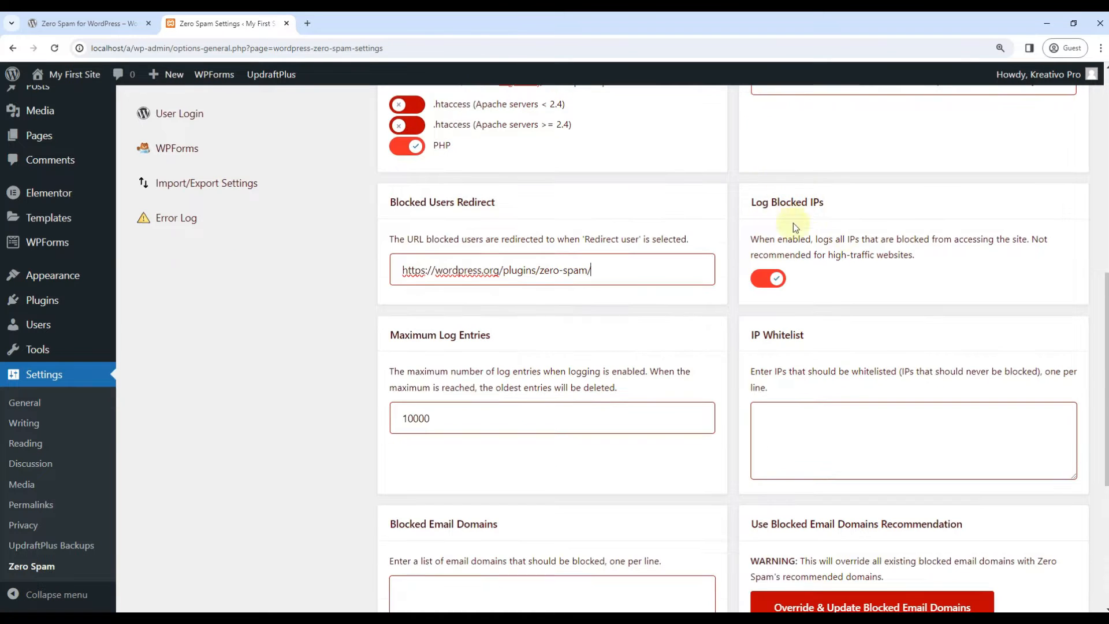
pyautogui.scroll(-1, 438, 221)
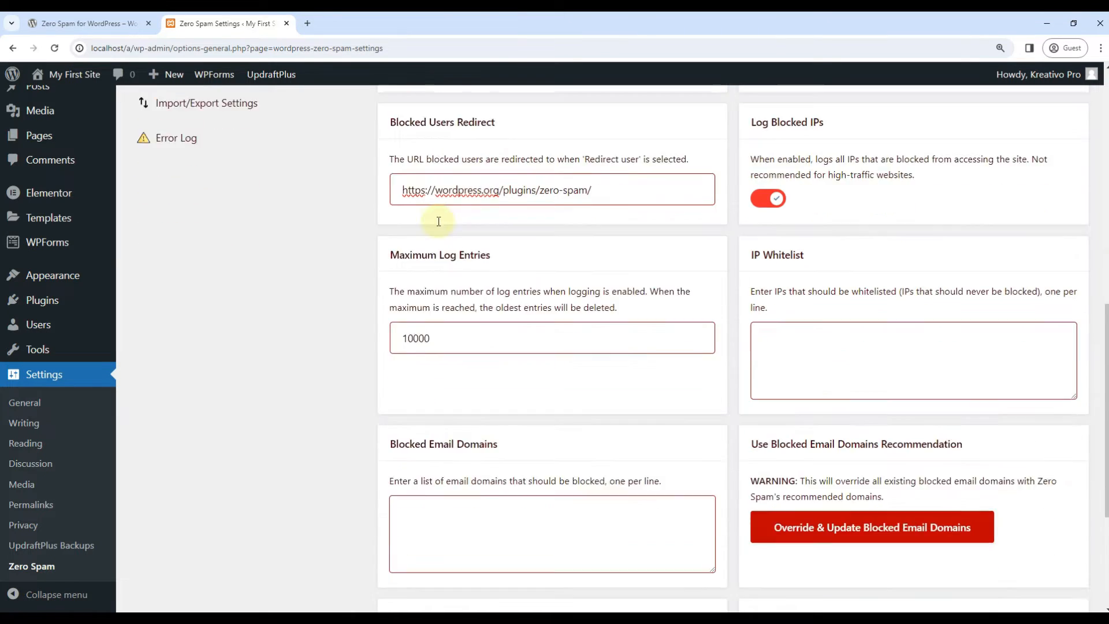
pyautogui.scroll(-2, 438, 222)
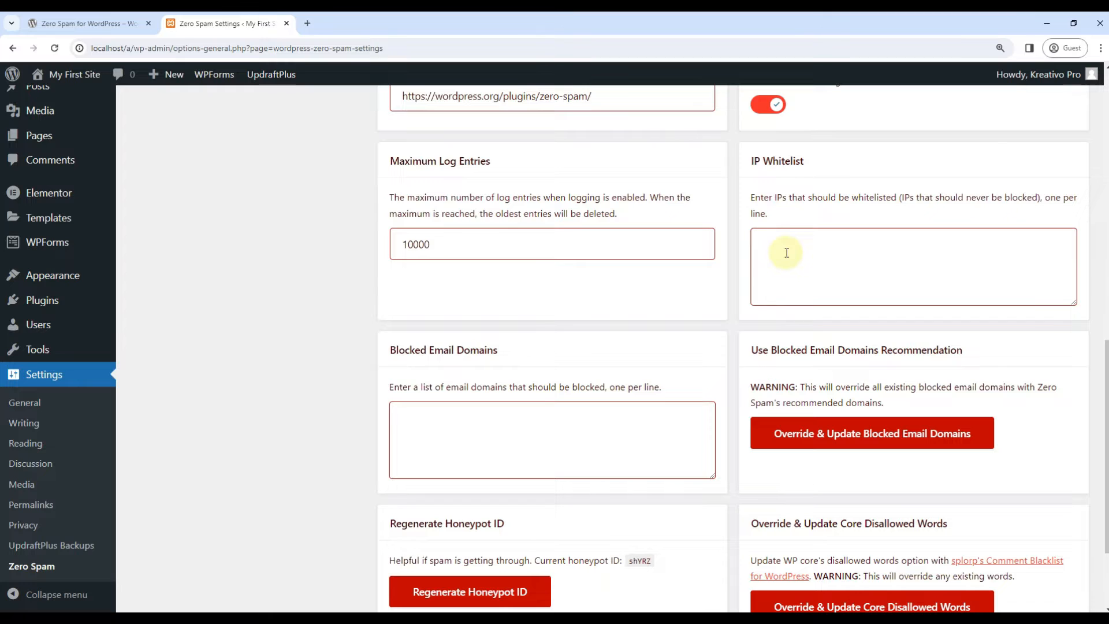
pyautogui.scroll(-1, 315, 309)
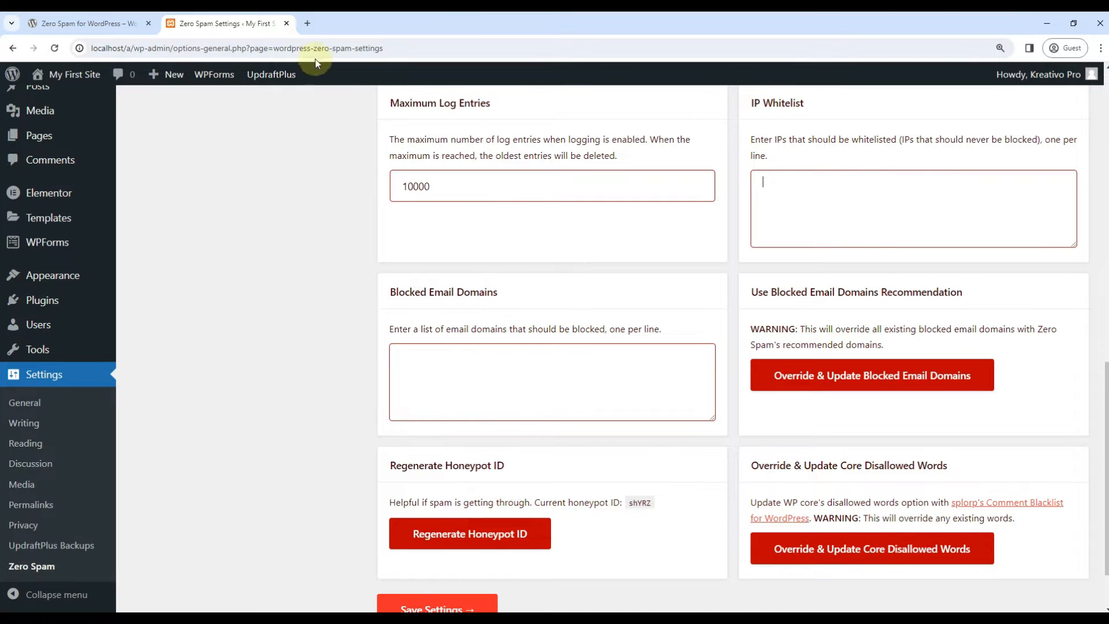
# Step: Search Google for "fake emails" in a new browser tab, open Temp Mail and copy its generated temporary email address
pyautogui.click(310, 28)
pyautogui.write('fake emails')
pyautogui.press('Return')
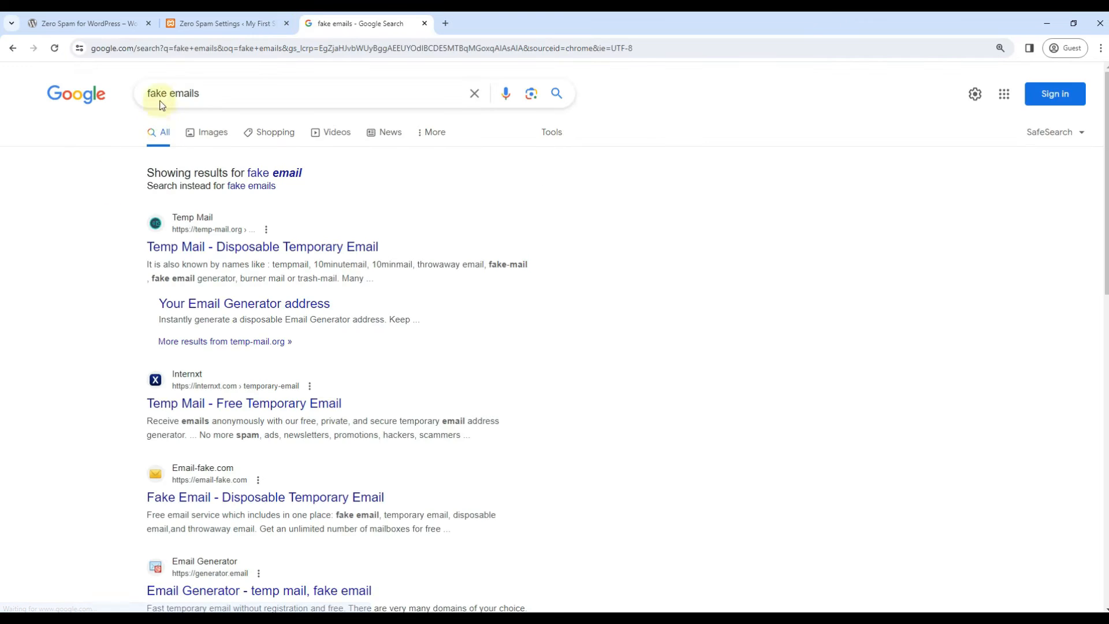
pyautogui.click(220, 247)
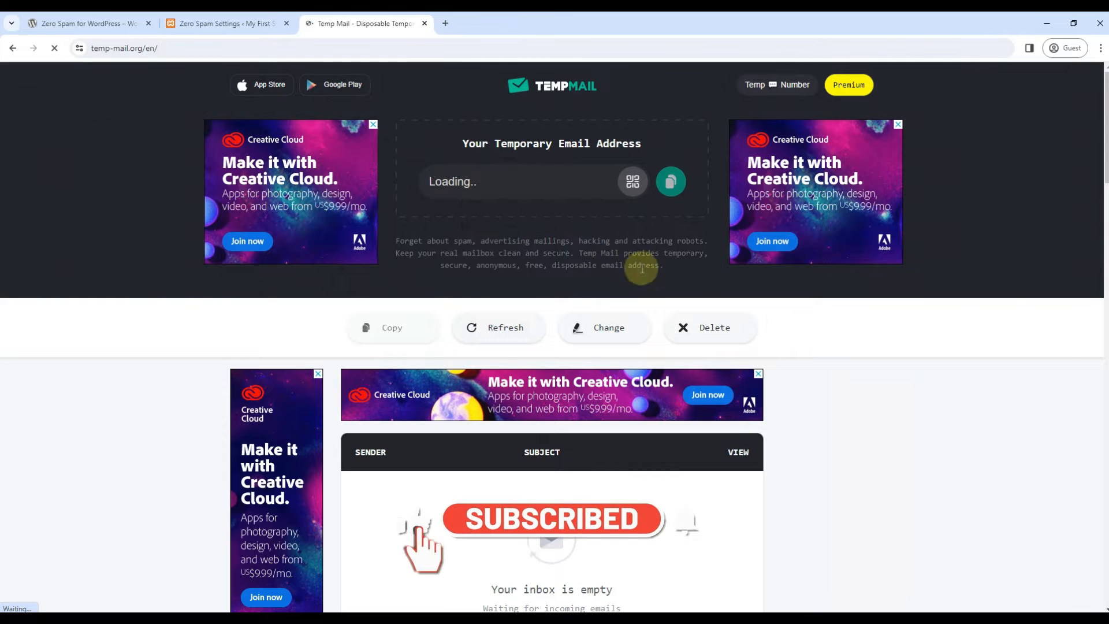
pyautogui.click(510, 183)
pyautogui.click(229, 23)
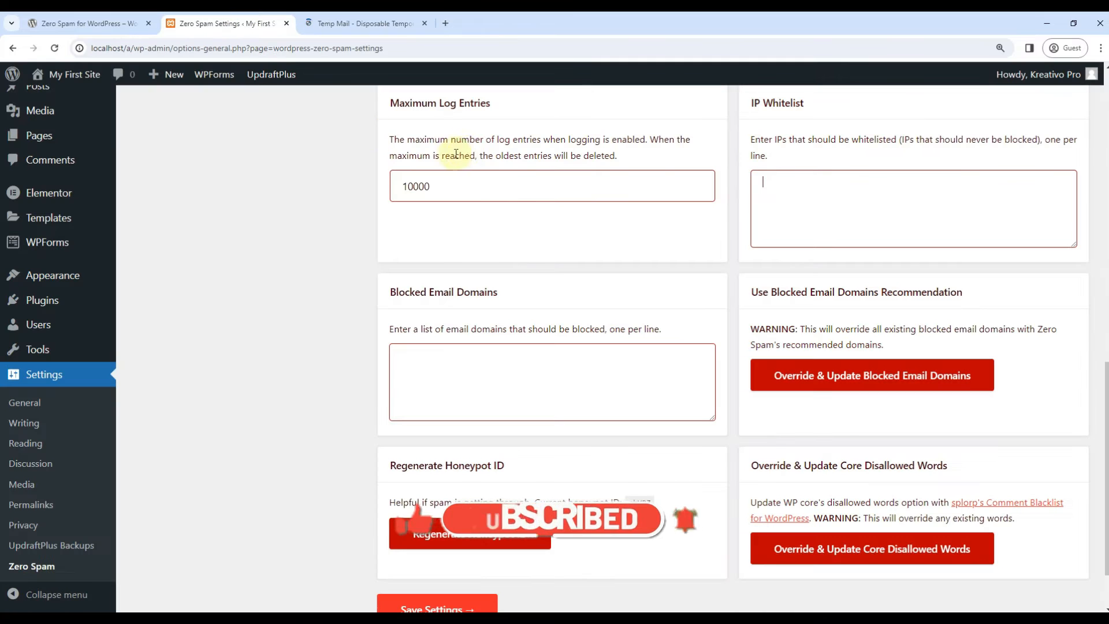
pyautogui.click(347, 24)
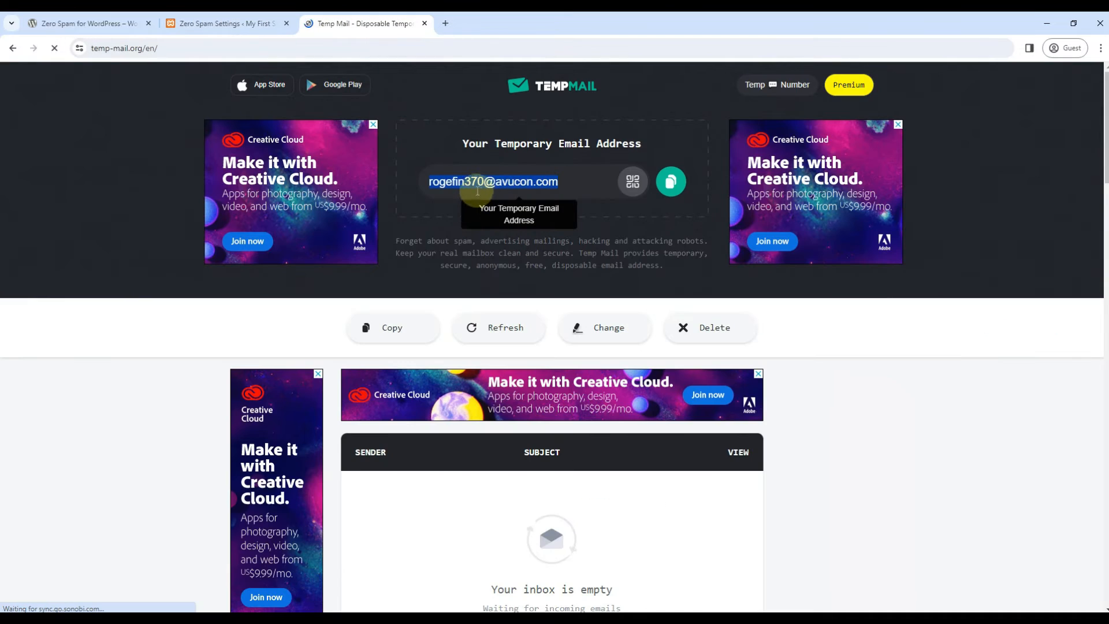
# Step: Paste the temporary address into the Zero Spam blocked email domains and trim it to the domain avucon.com
pyautogui.click(272, 23)
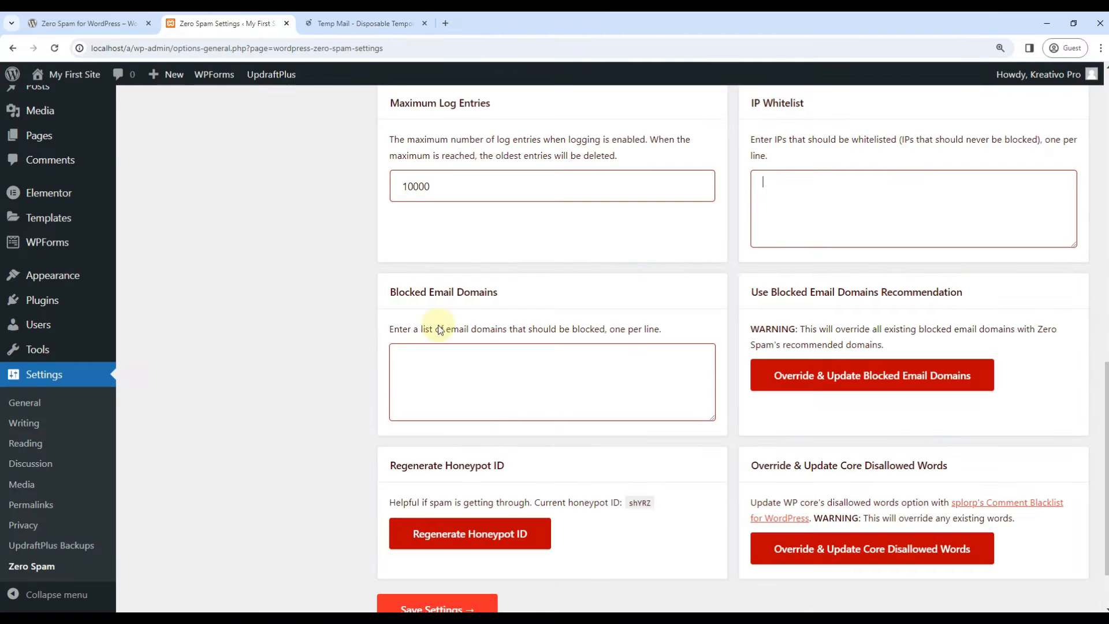
pyautogui.click(439, 356)
pyautogui.hotkey('ctrl', 'v')
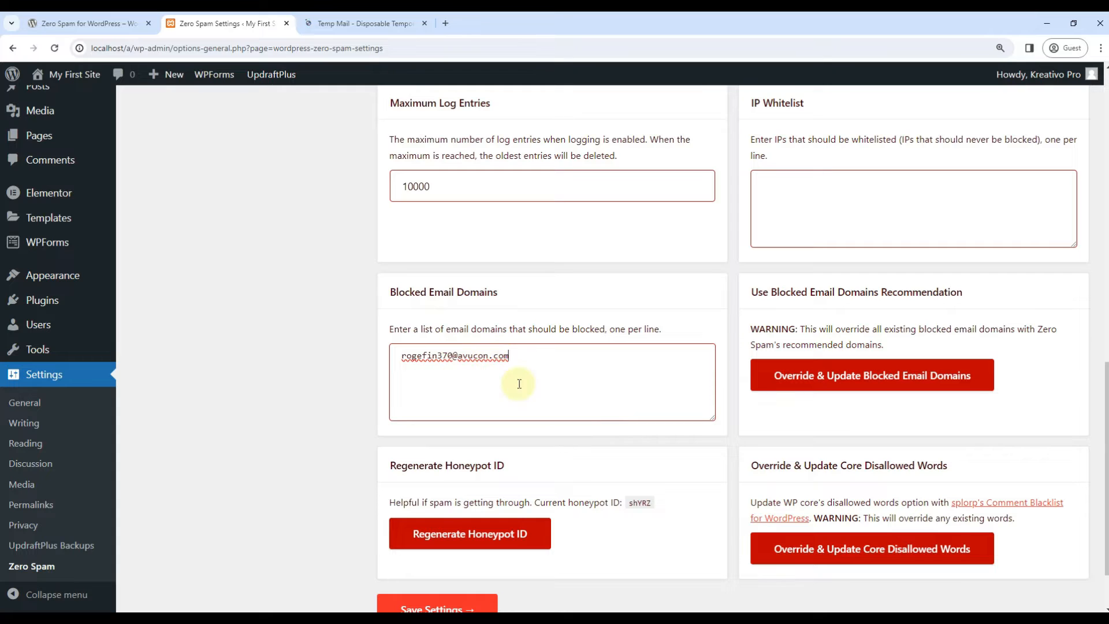
pyautogui.moveTo(457, 354); pyautogui.dragTo(398, 357)
pyautogui.press('BackSpace')
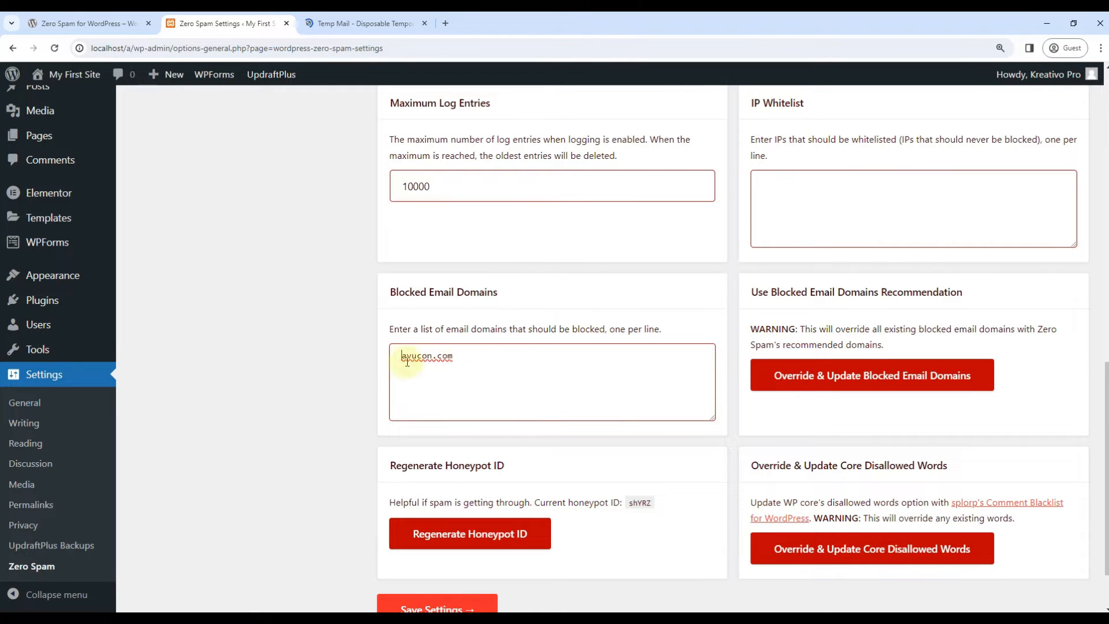
# Step: Save the Zero Spam settings and close the Temp Mail browser tab
pyautogui.scroll(-2, 477, 399)
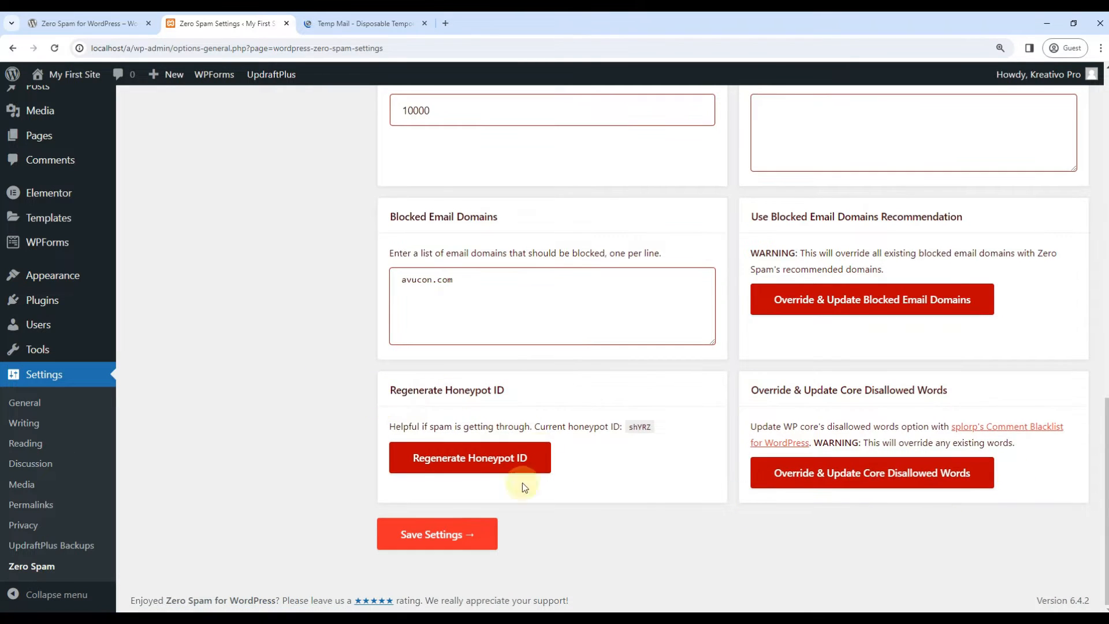
pyautogui.click(436, 537)
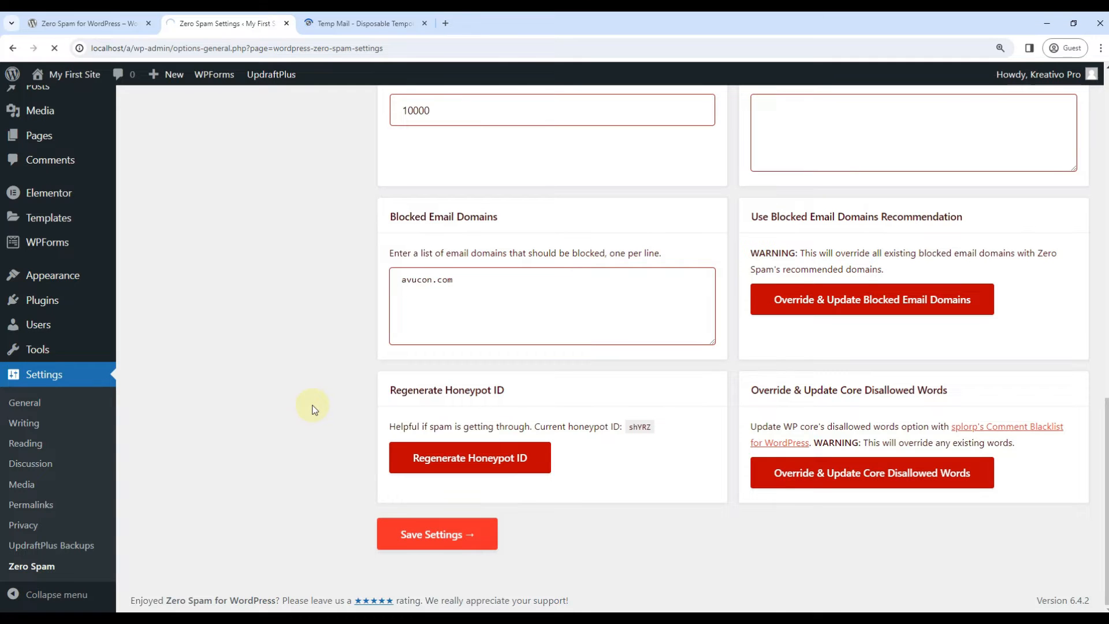
pyautogui.middleClick(353, 24)
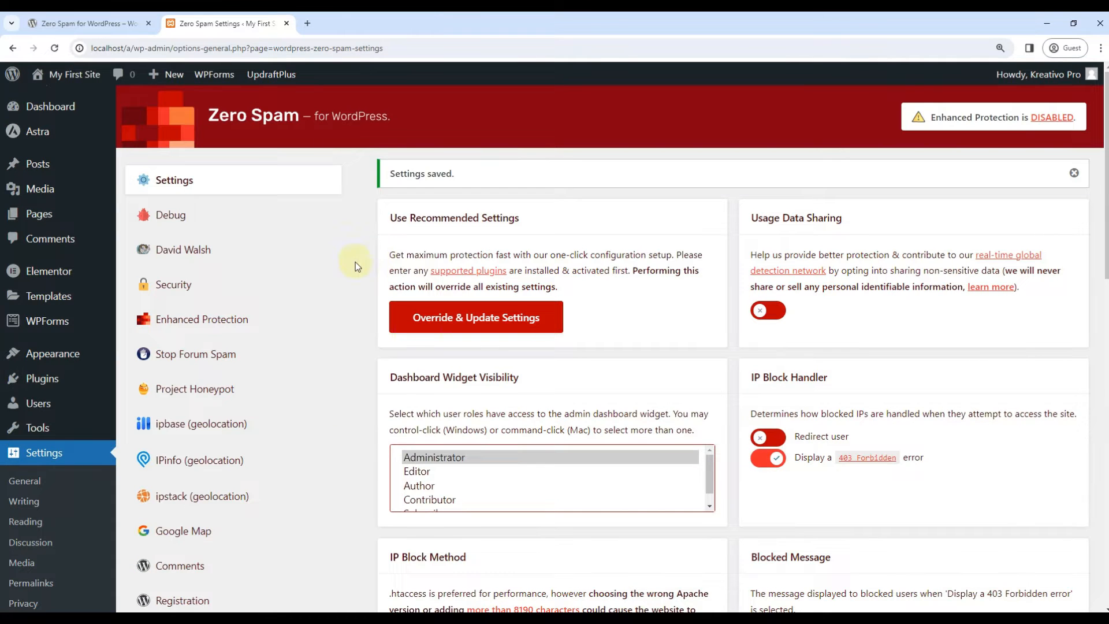
# Step: Review the Debug and David Walsh sections, and open the David Walsh technique article in a new browser tab
pyautogui.click(161, 213)
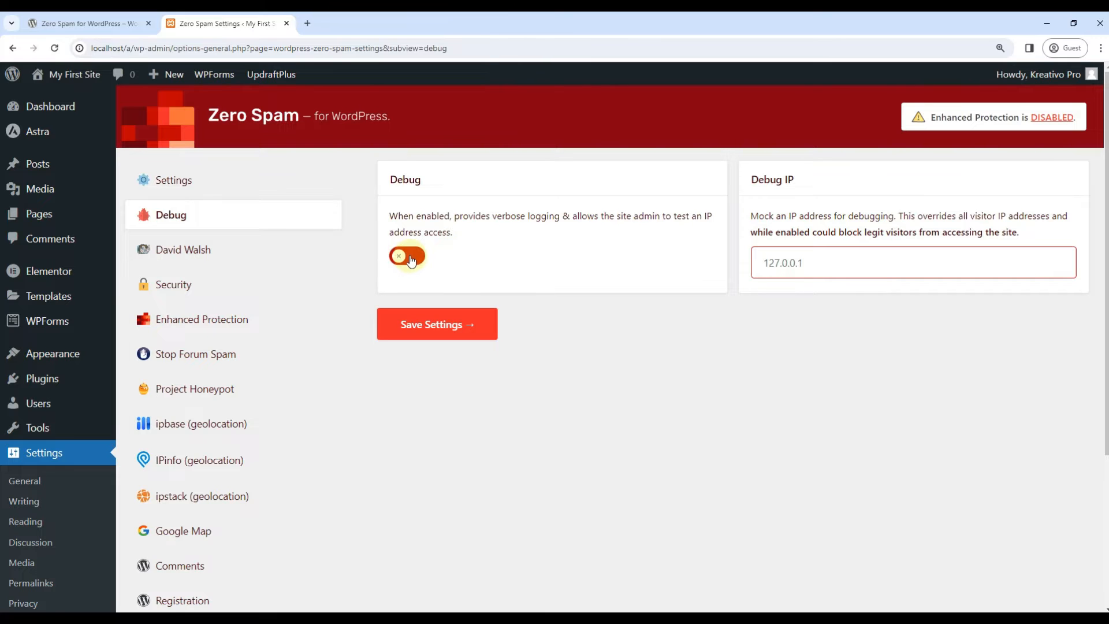
pyautogui.click(176, 258)
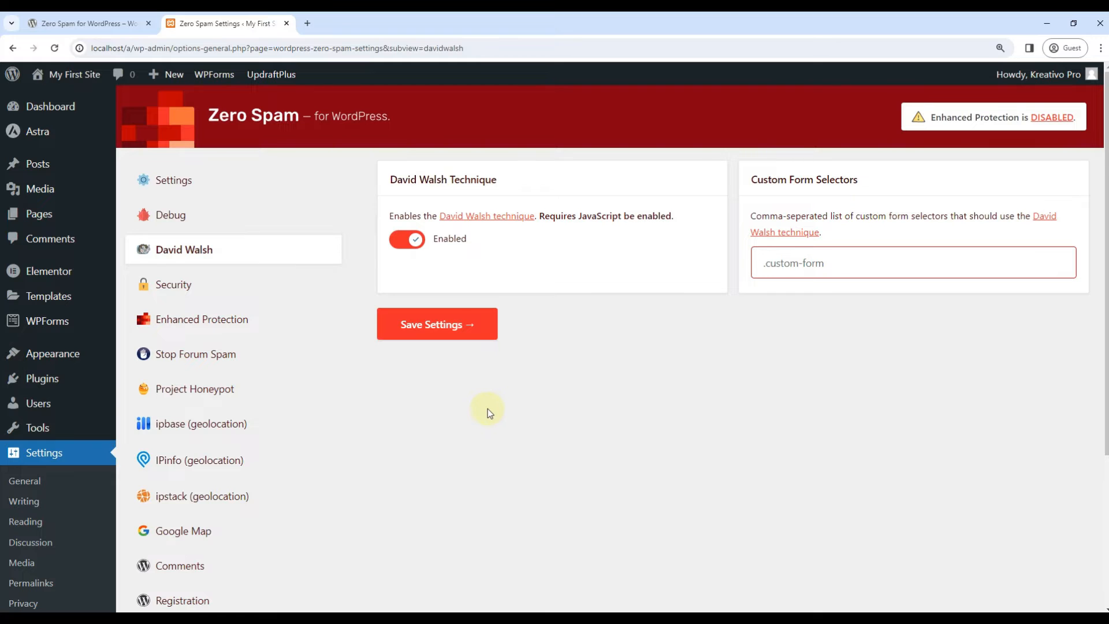
pyautogui.scroll(-1, 488, 407)
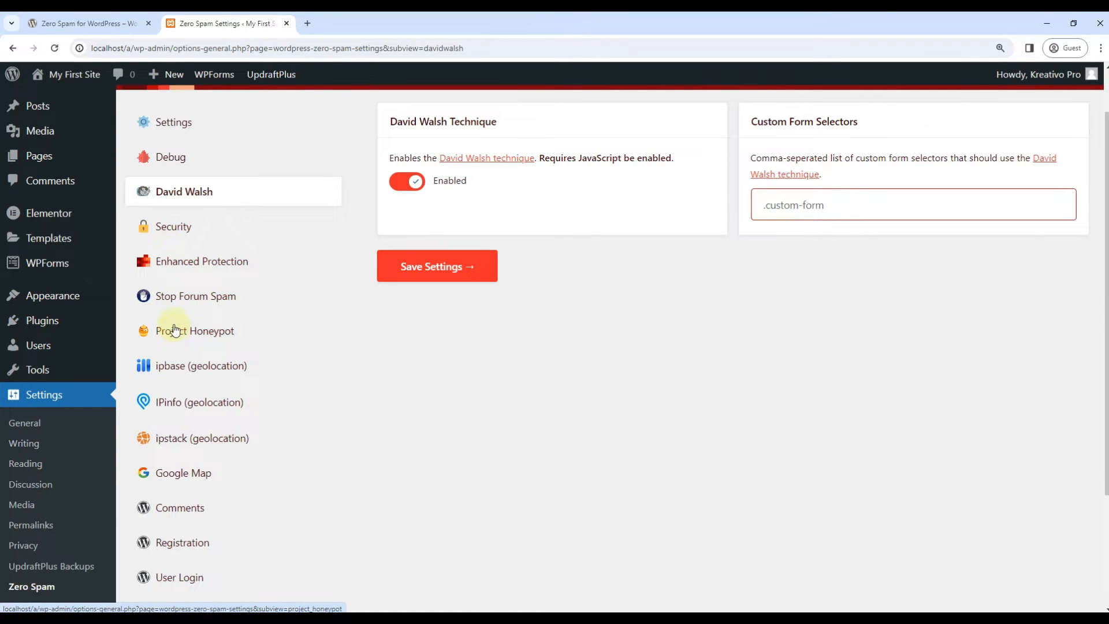
pyautogui.scroll(-1, 386, 425)
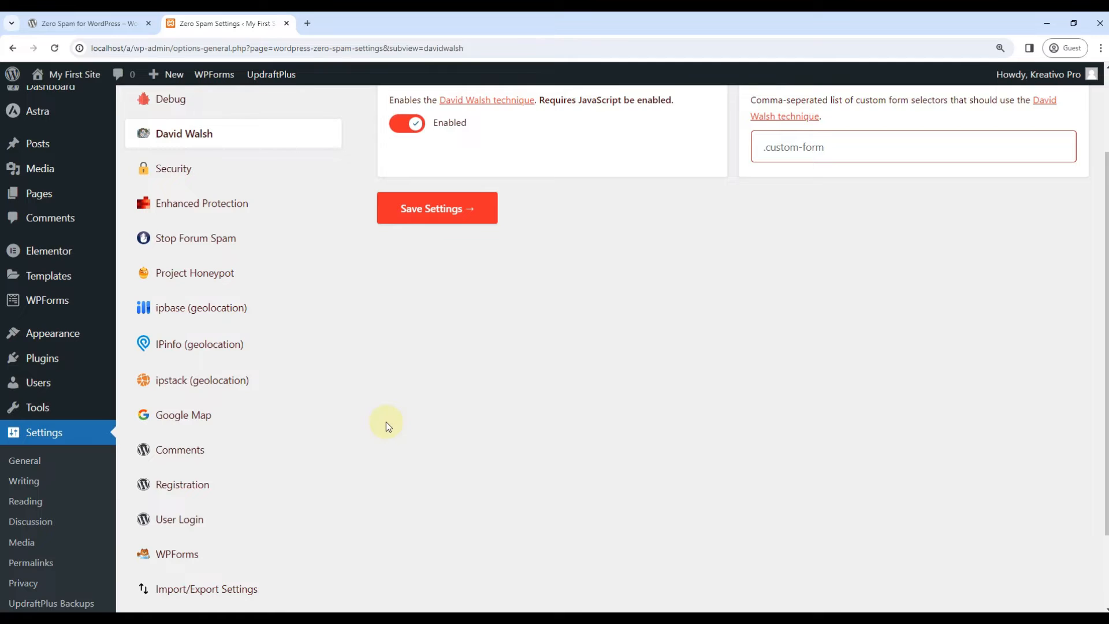
pyautogui.scroll(2, 393, 413)
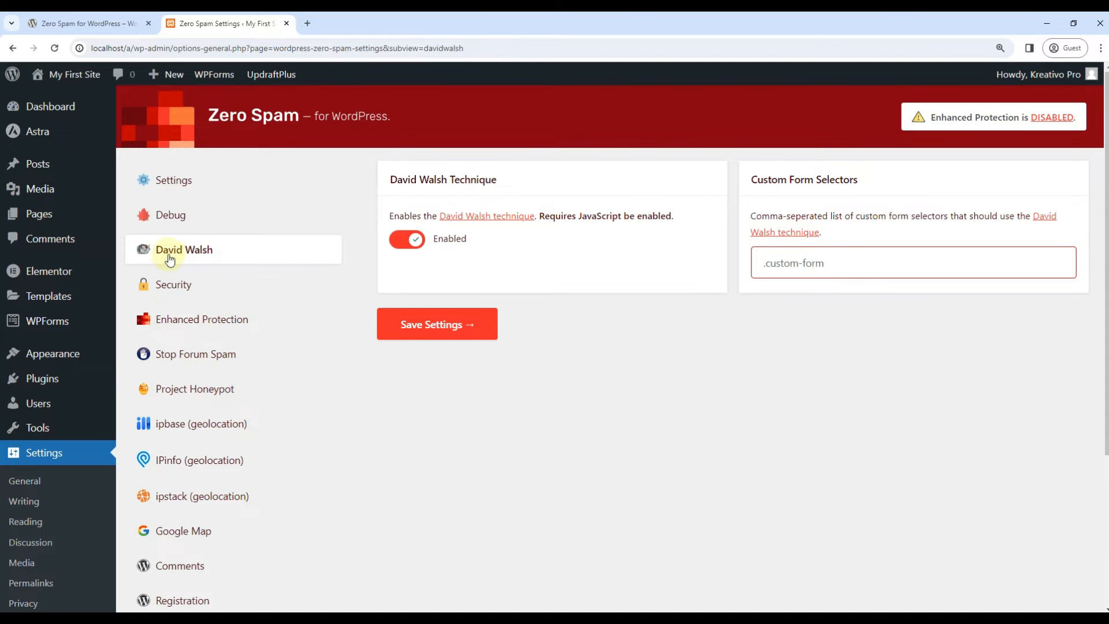
pyautogui.middleClick(480, 215)
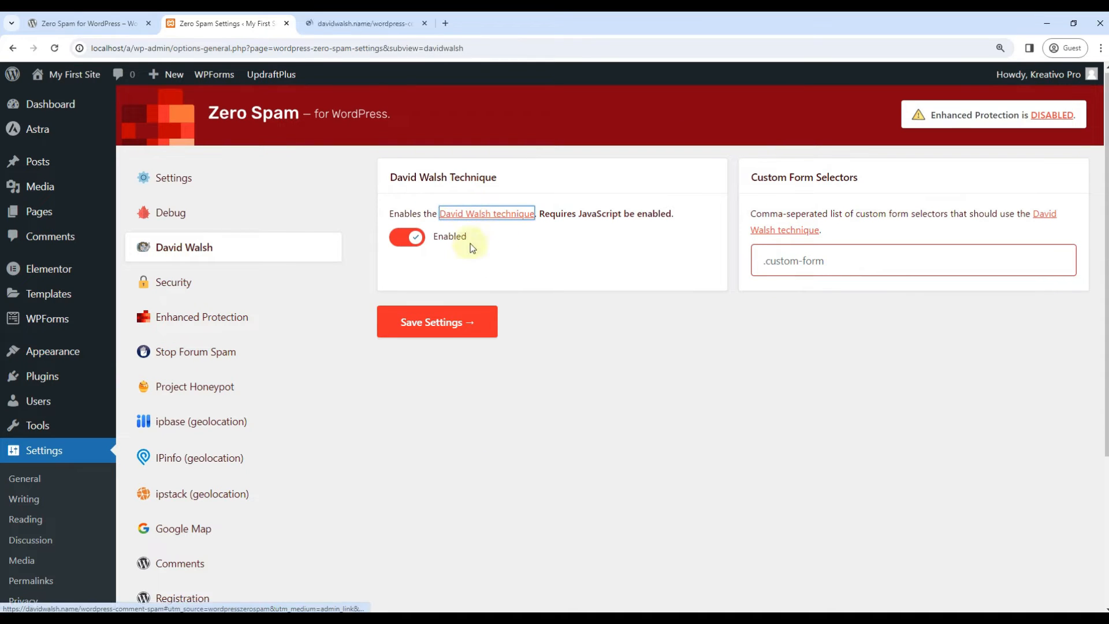
# Step: Switch to the How I Stopped WordPress Comment Spam article and examine its passages on the author's spam volume and Akismet
pyautogui.hotkey('ctrl', 'Tab')
pyautogui.scroll(-10, 304, 346)
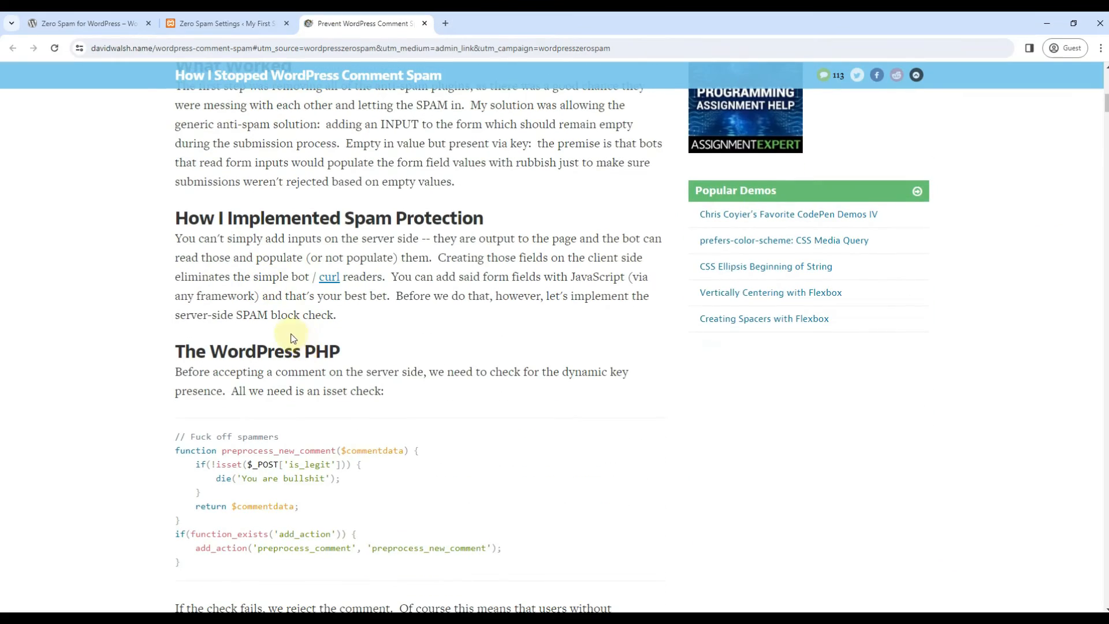
pyautogui.scroll(10, 292, 338)
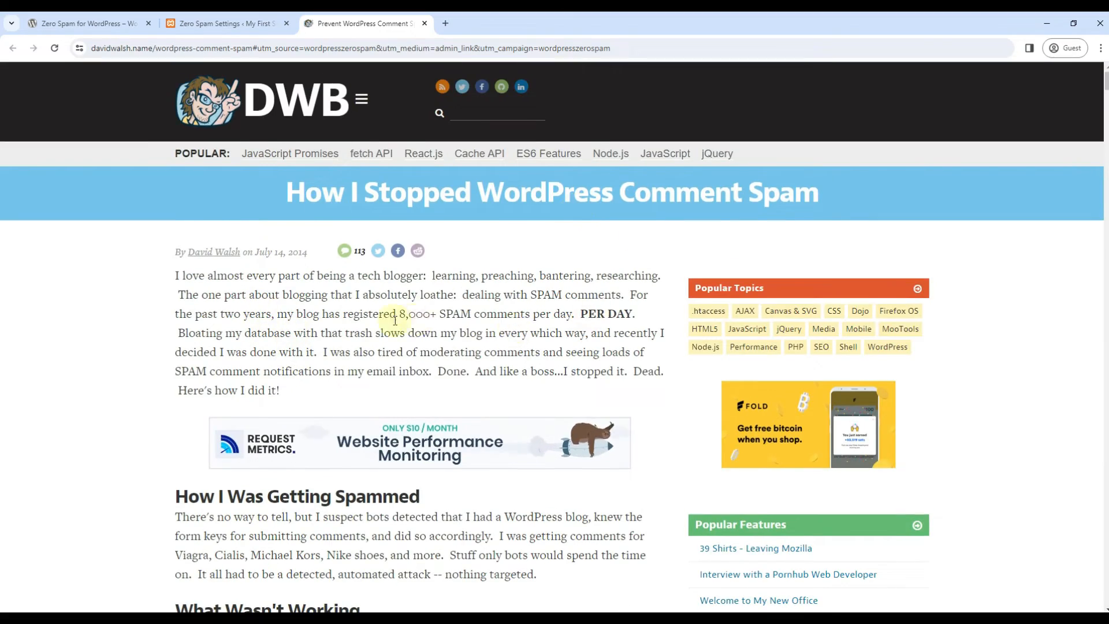
pyautogui.scroll(-5, 416, 319)
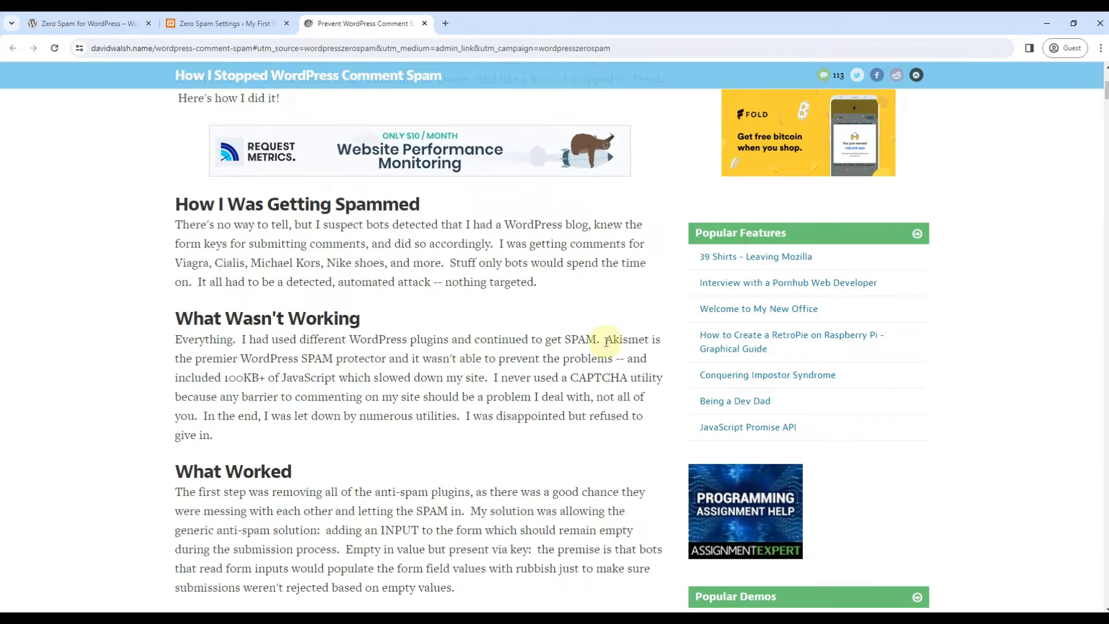
pyautogui.moveTo(605, 339); pyautogui.dragTo(650, 339)
pyautogui.scroll(5, 488, 317)
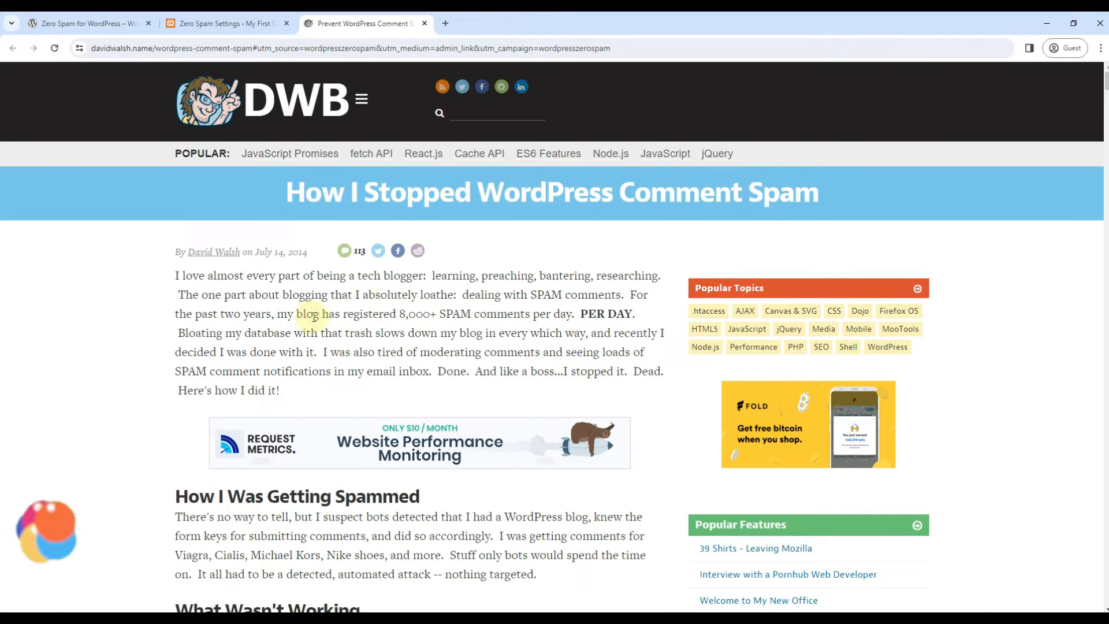
pyautogui.moveTo(398, 313); pyautogui.dragTo(573, 314)
# Step: Read through the article's PHP and JavaScript code to the Winning section and highlight its passage on the spam reduction
pyautogui.scroll(-15, 511, 282)
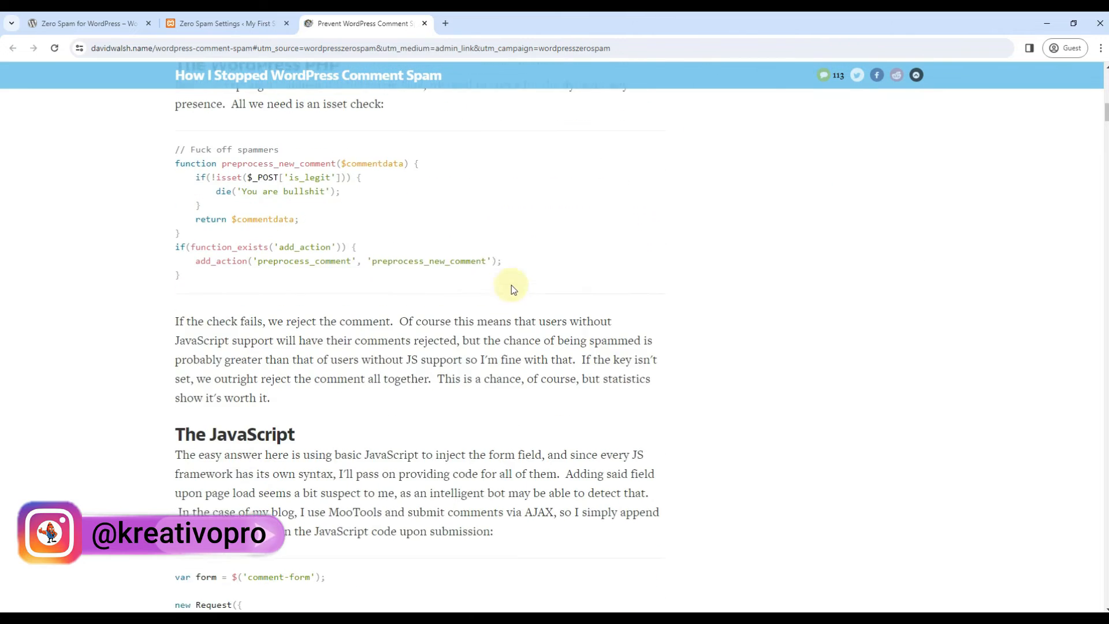
pyautogui.scroll(-10, 283, 280)
pyautogui.moveTo(282, 269); pyautogui.dragTo(452, 267)
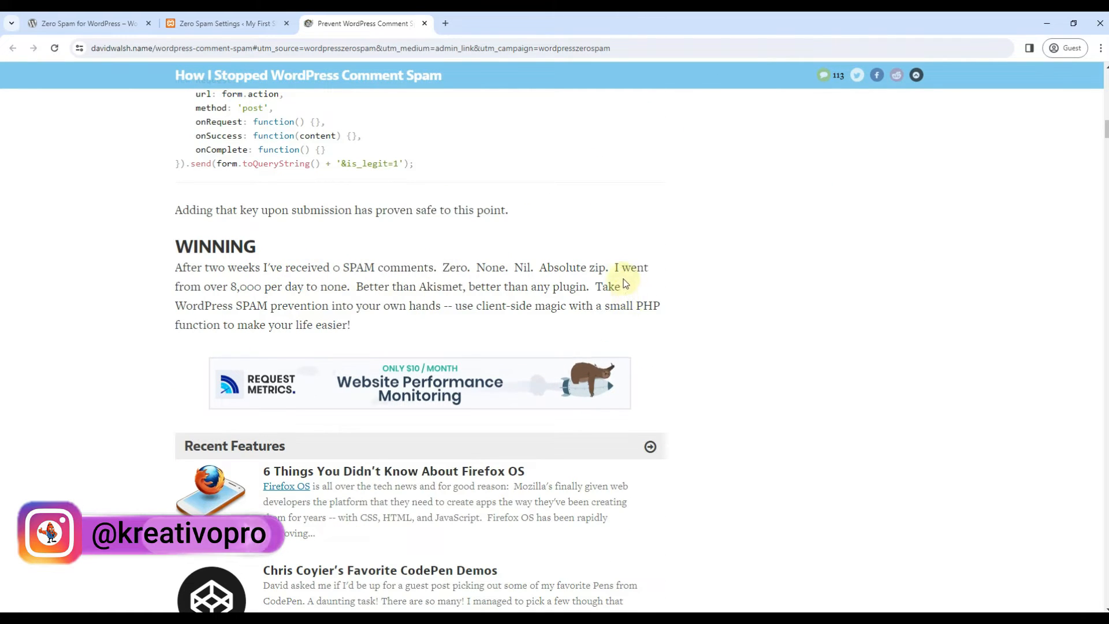
pyautogui.moveTo(211, 287); pyautogui.dragTo(306, 287)
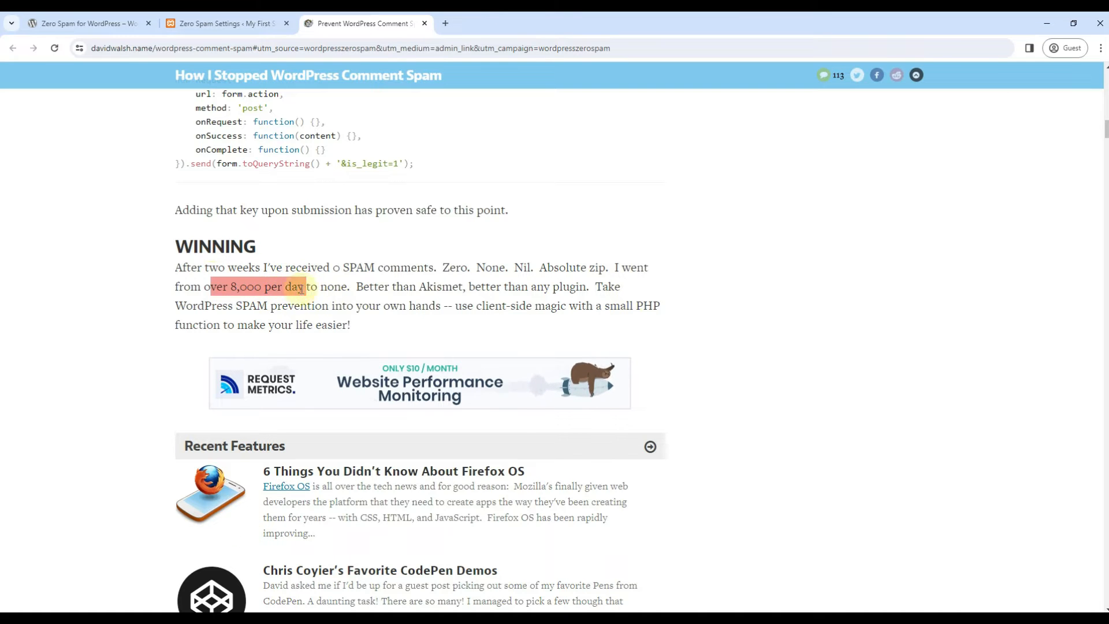
# Step: Examine the article's What Worked section, highlighting the INPUT form field used to catch spam bots
pyautogui.scroll(15, 379, 324)
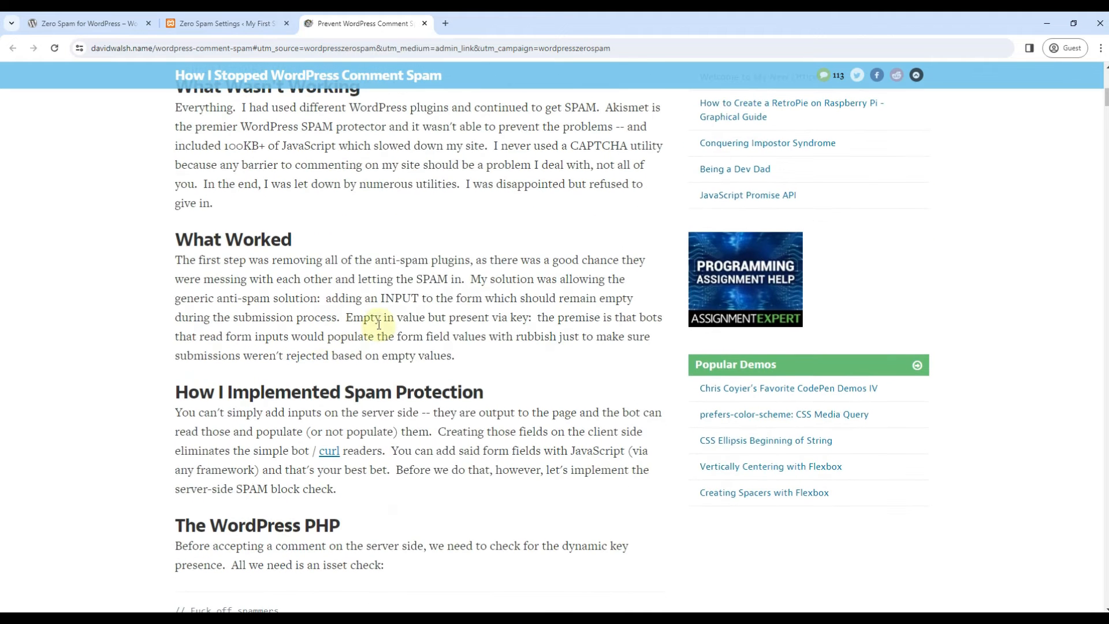
pyautogui.moveTo(381, 298); pyautogui.dragTo(417, 296)
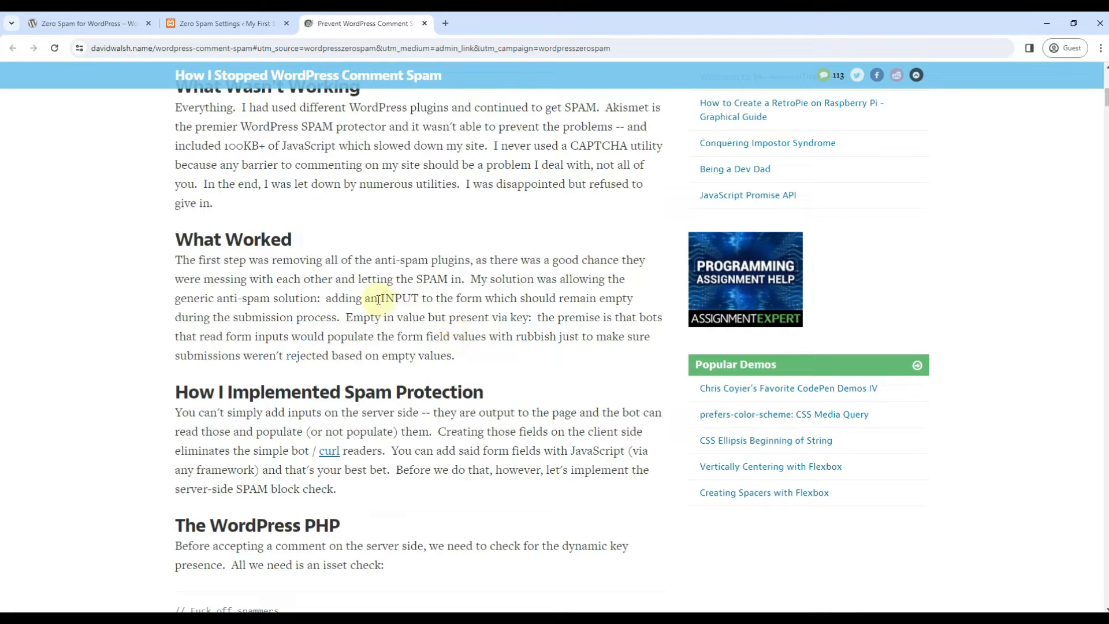
pyautogui.moveTo(378, 298); pyautogui.dragTo(419, 298)
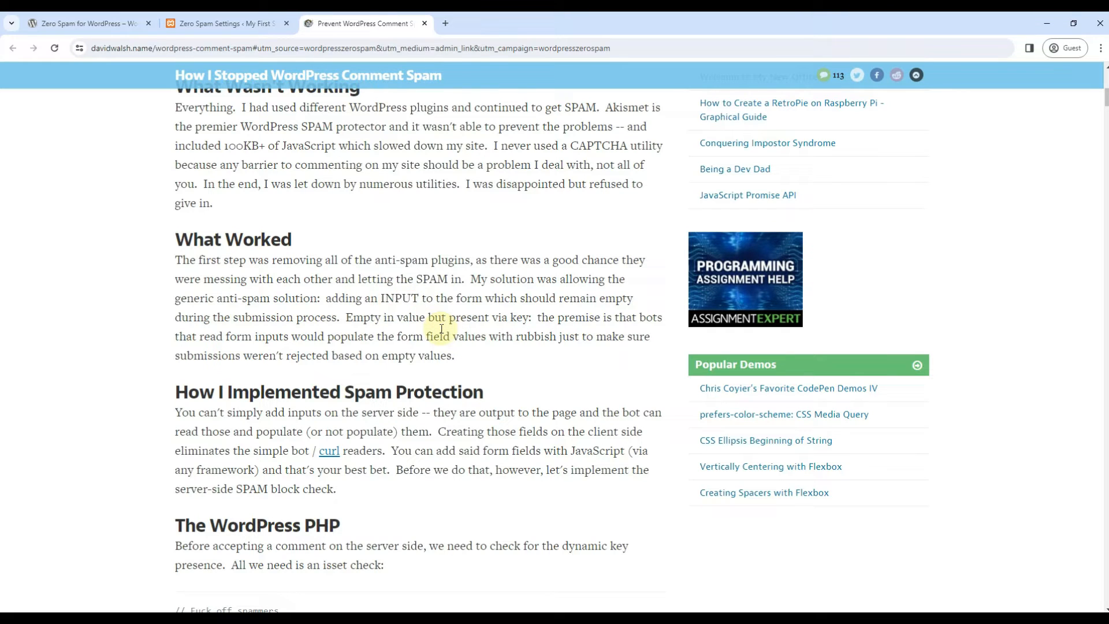
pyautogui.scroll(-5, 441, 329)
pyautogui.moveTo(245, 450); pyautogui.dragTo(186, 317)
pyautogui.scroll(5, 255, 325)
pyautogui.moveTo(381, 300); pyautogui.dragTo(419, 301)
pyautogui.click(398, 324)
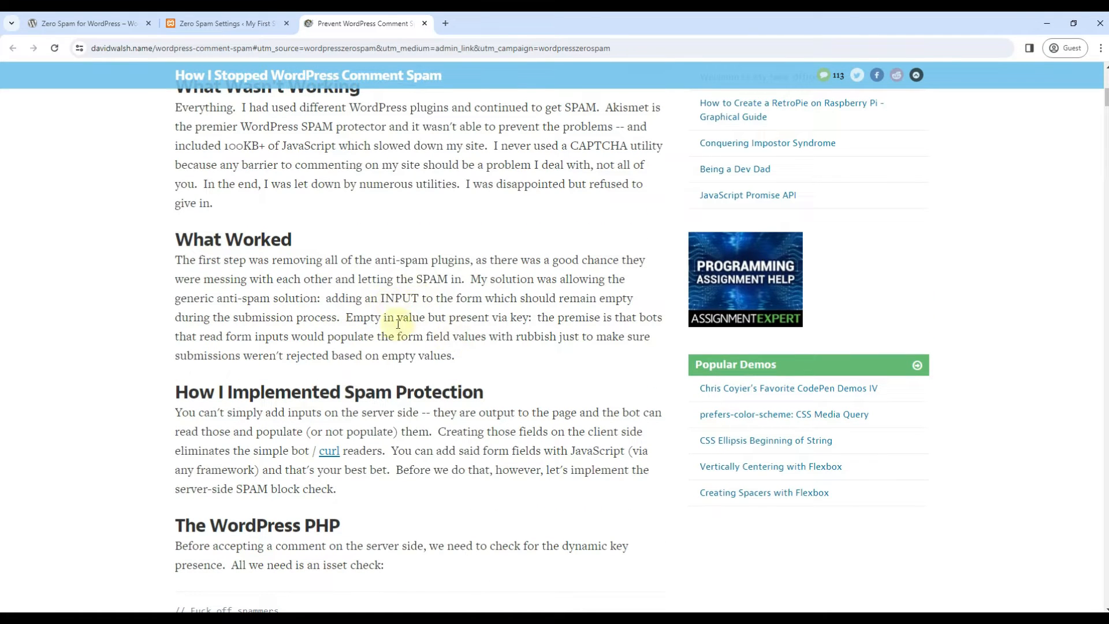
# Step: In Zero Spam's Security settings, enable Remove Resource Query Parameters, Disable WordPress Emoji's and Disable WordPress RSS Feed, and save
pyautogui.click(230, 24)
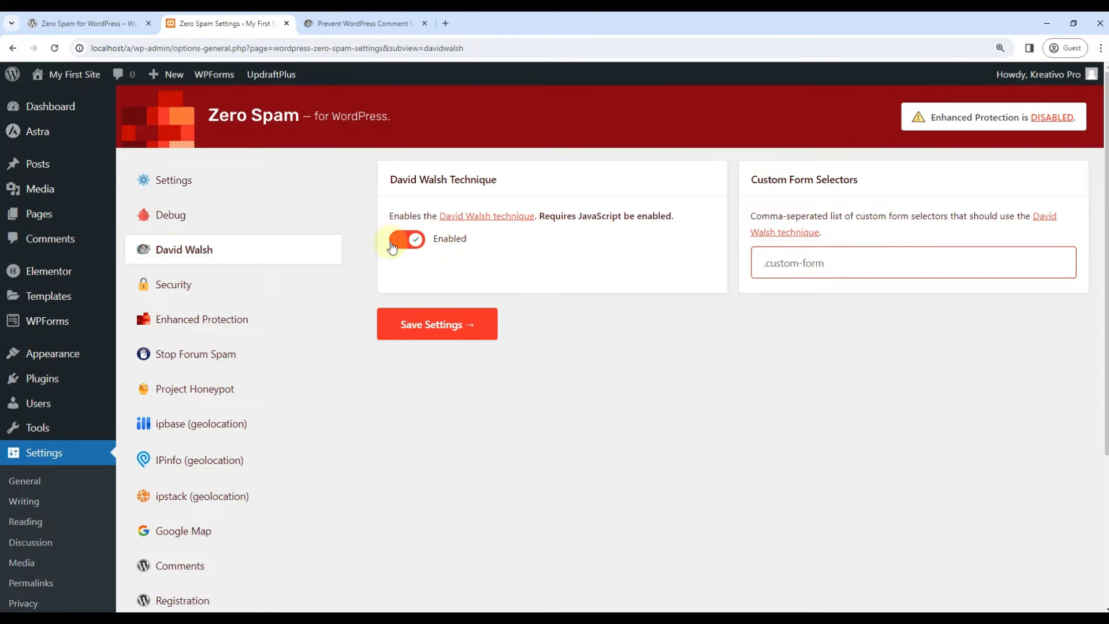
pyautogui.click(188, 294)
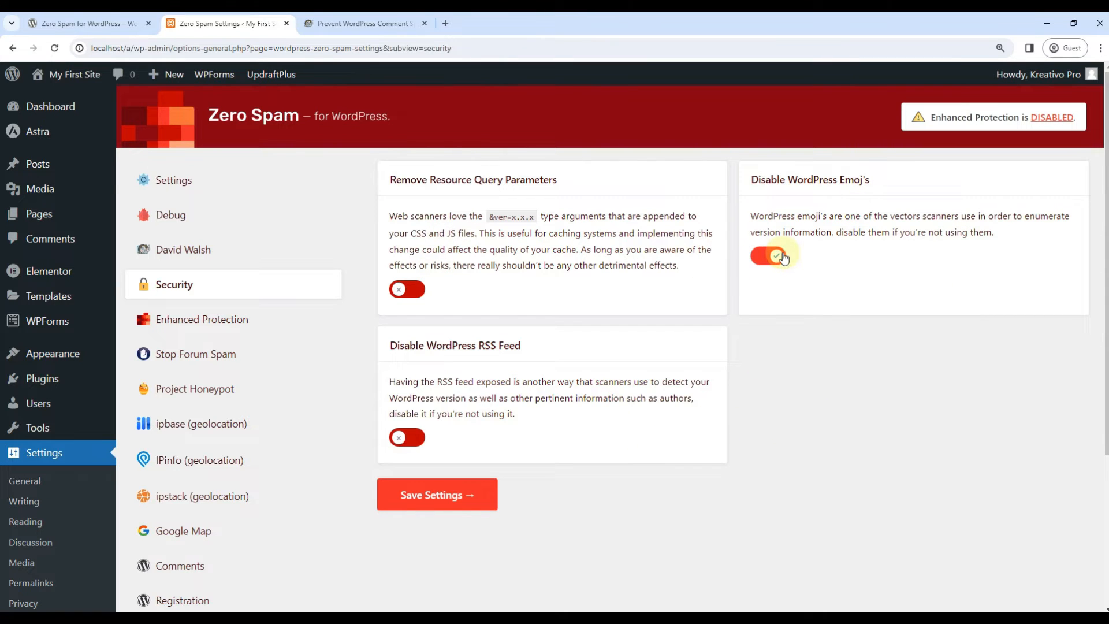
pyautogui.click(416, 294)
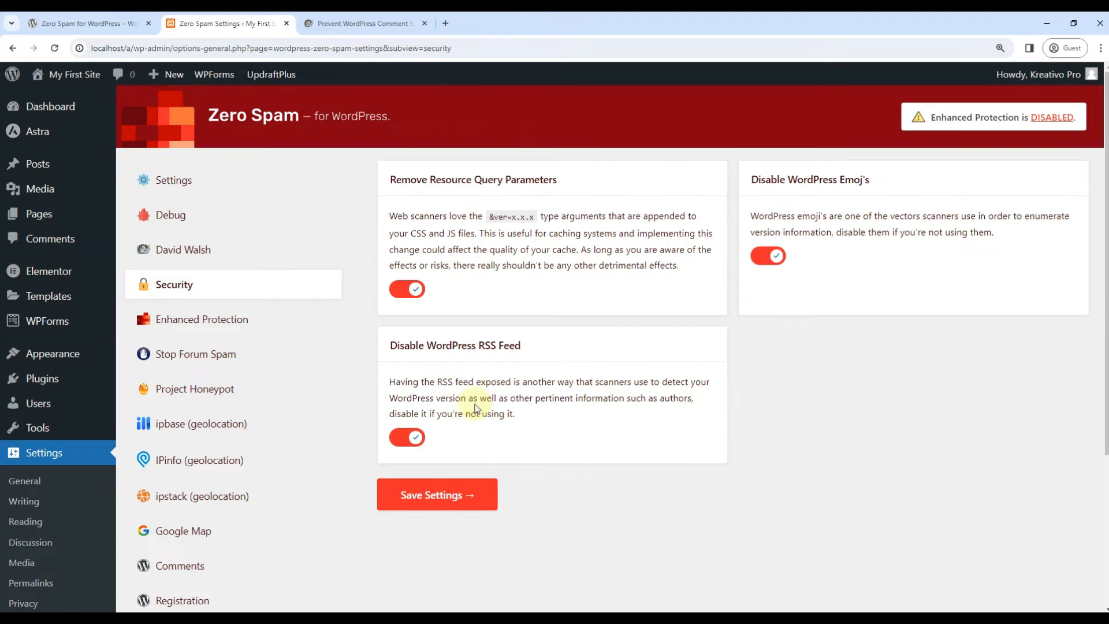
pyautogui.click(441, 500)
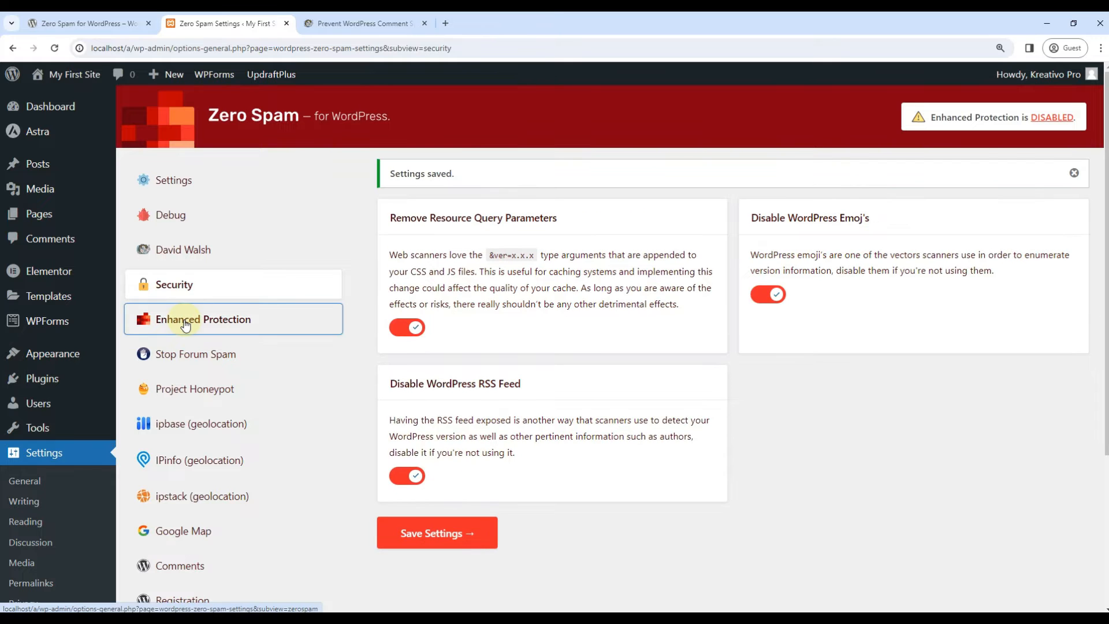
# Step: Review the Enhanced Protection section, briefly opening the Zero Spam website from the license key description and closing it again
pyautogui.click(189, 318)
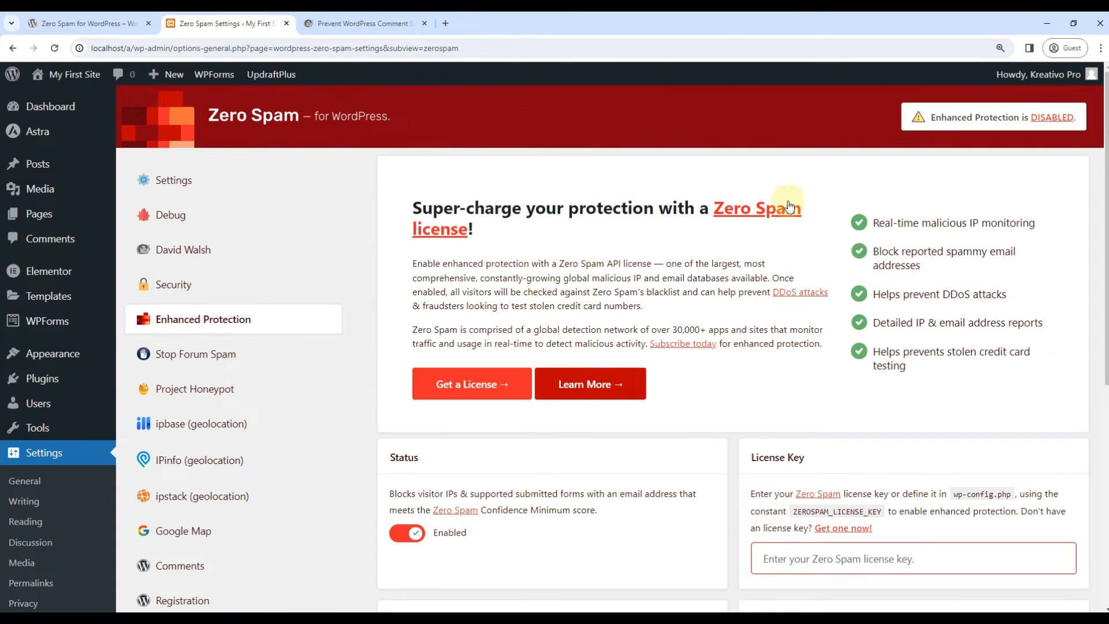
pyautogui.scroll(-2, 863, 394)
pyautogui.click(820, 379)
pyautogui.middleClick(473, 26)
pyautogui.click(268, 26)
pyautogui.scroll(2, 703, 297)
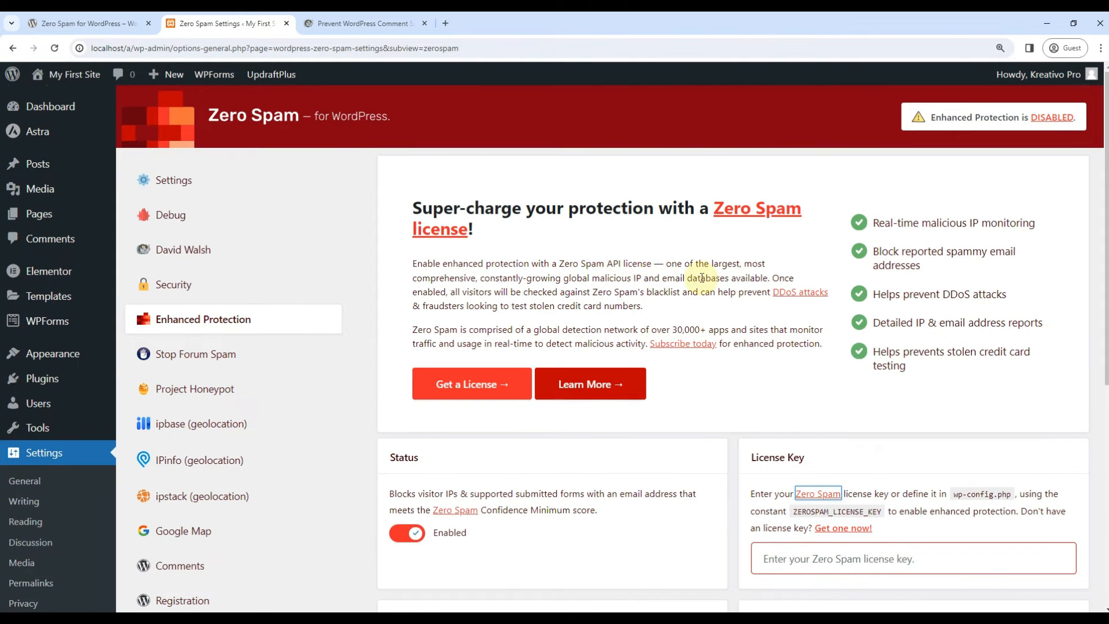
# Step: Review the Stop Forum Spam section, view the service's website in a separate browser tab and close that tab
pyautogui.click(176, 359)
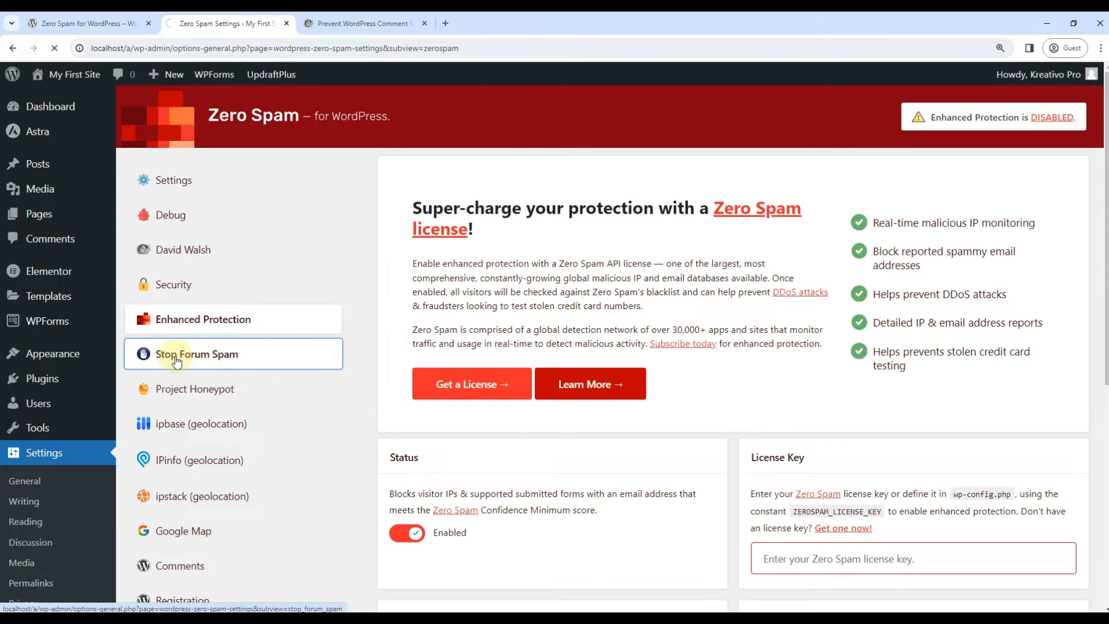
pyautogui.middleClick(612, 216)
pyautogui.click(354, 21)
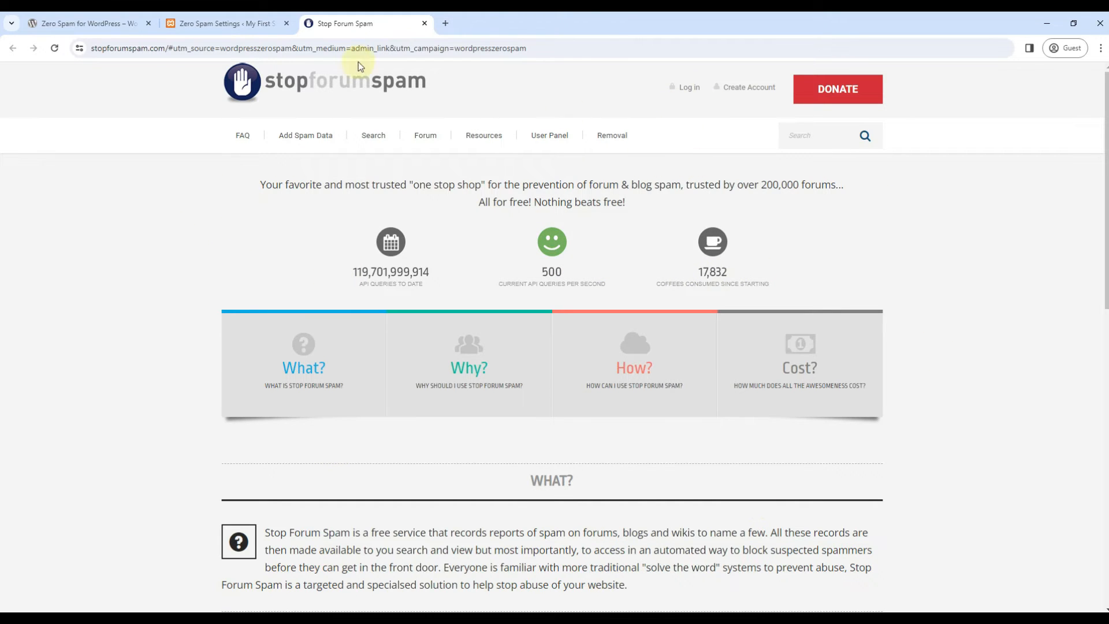
pyautogui.hotkey('ctrl', 'w')
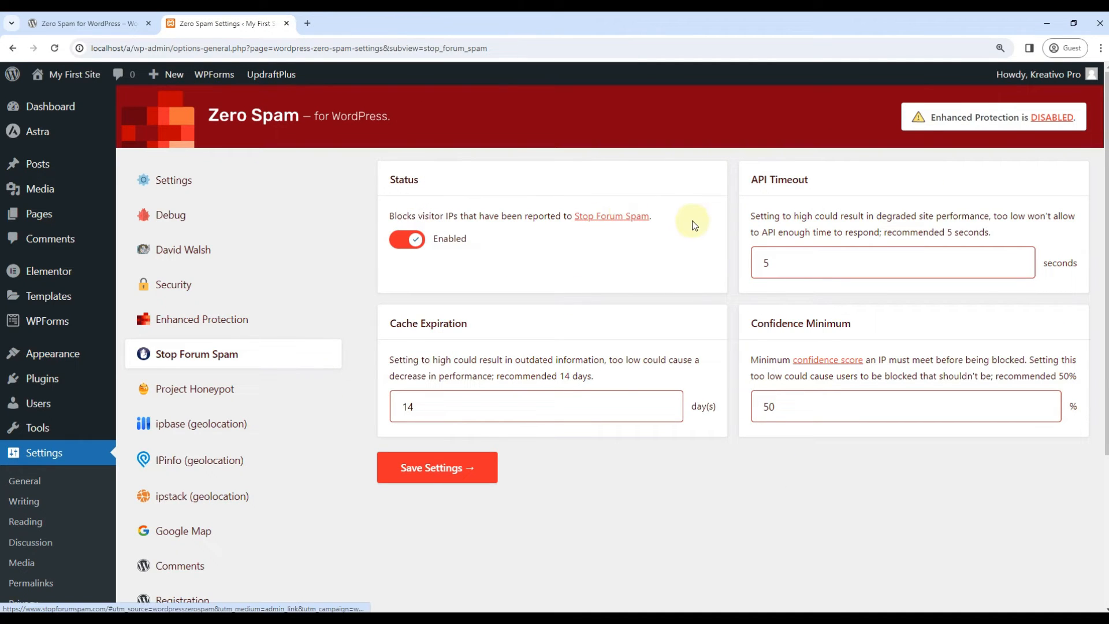
# Step: Review the Project Honeypot section, view the service's website from the access key description and return to the Zero Spam settings
pyautogui.click(198, 393)
pyautogui.click(824, 218)
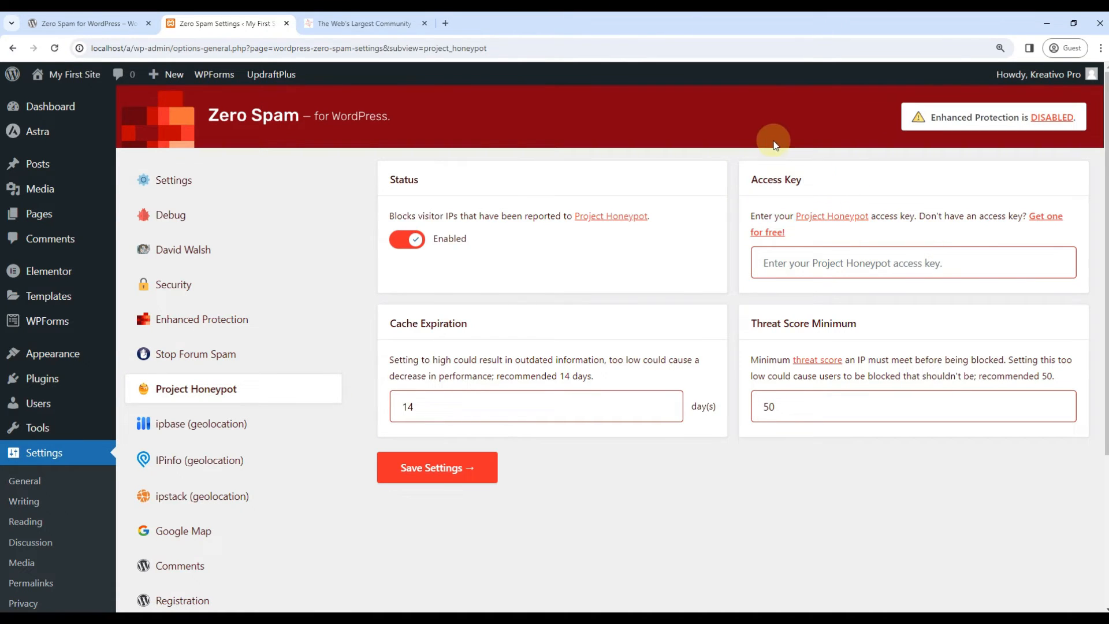
pyautogui.click(365, 23)
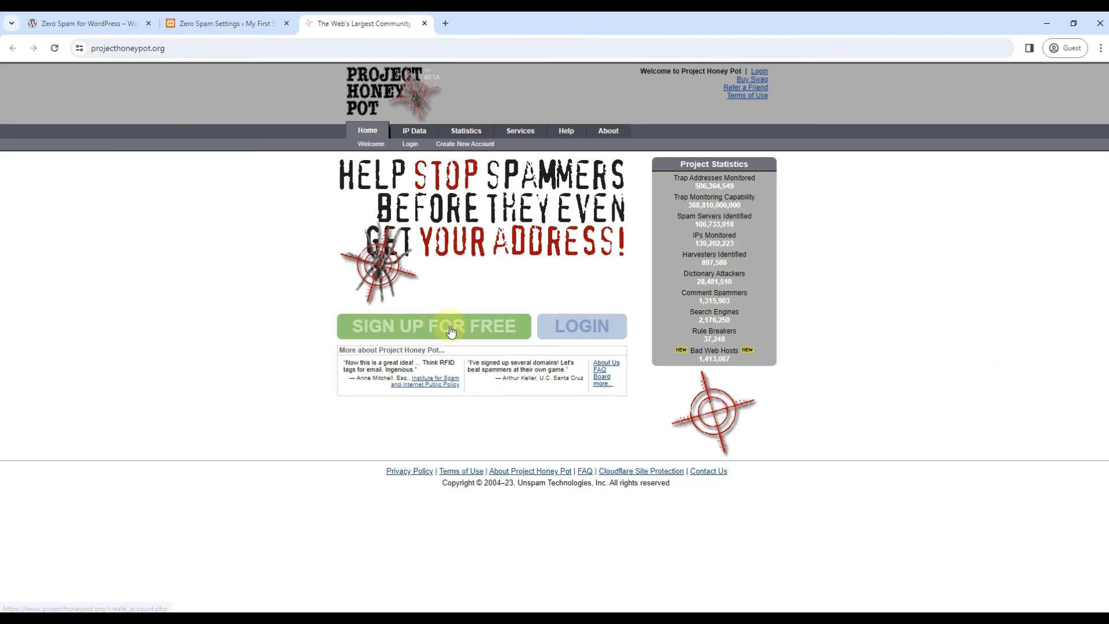
pyautogui.click(210, 22)
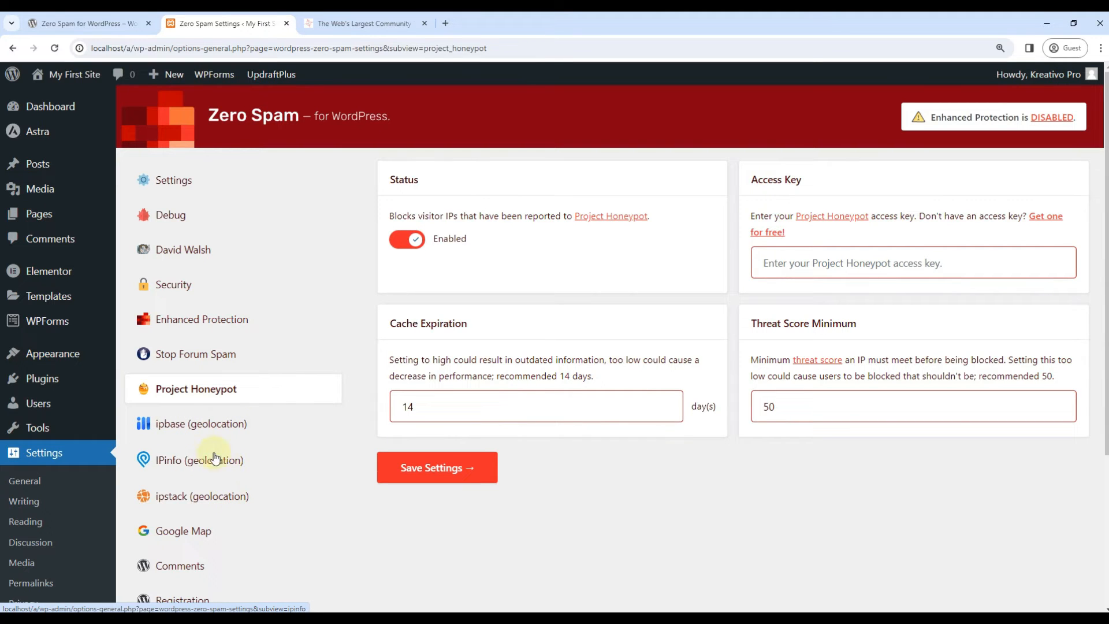
# Step: Review the ipbase, IPinfo and ipstack geolocation sections and the Google Map API key settings
pyautogui.click(177, 425)
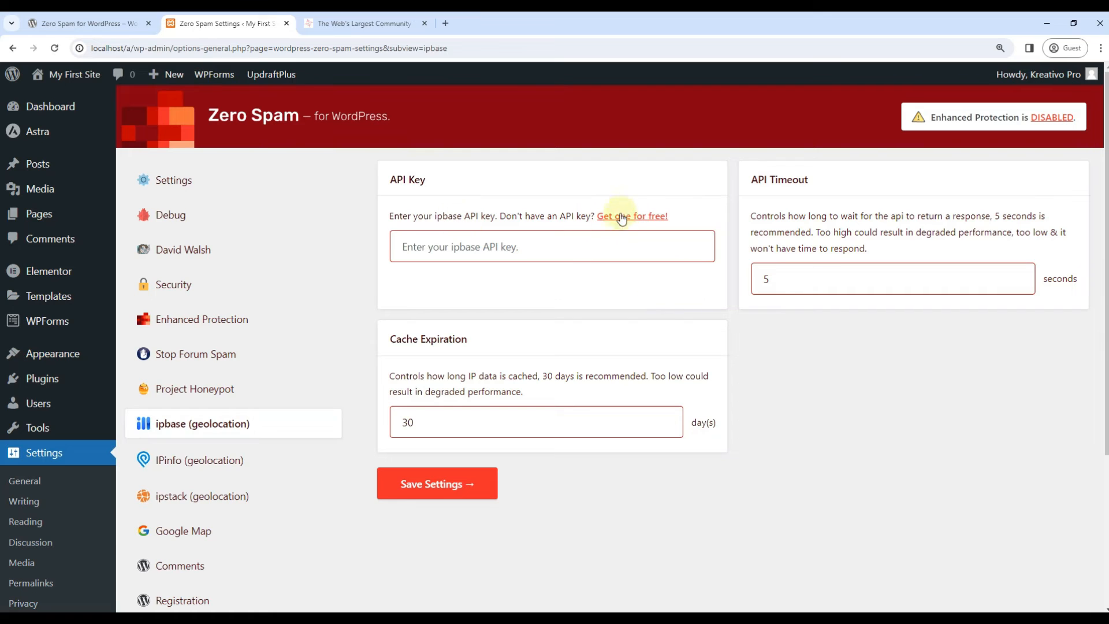
pyautogui.click(459, 247)
pyautogui.click(187, 460)
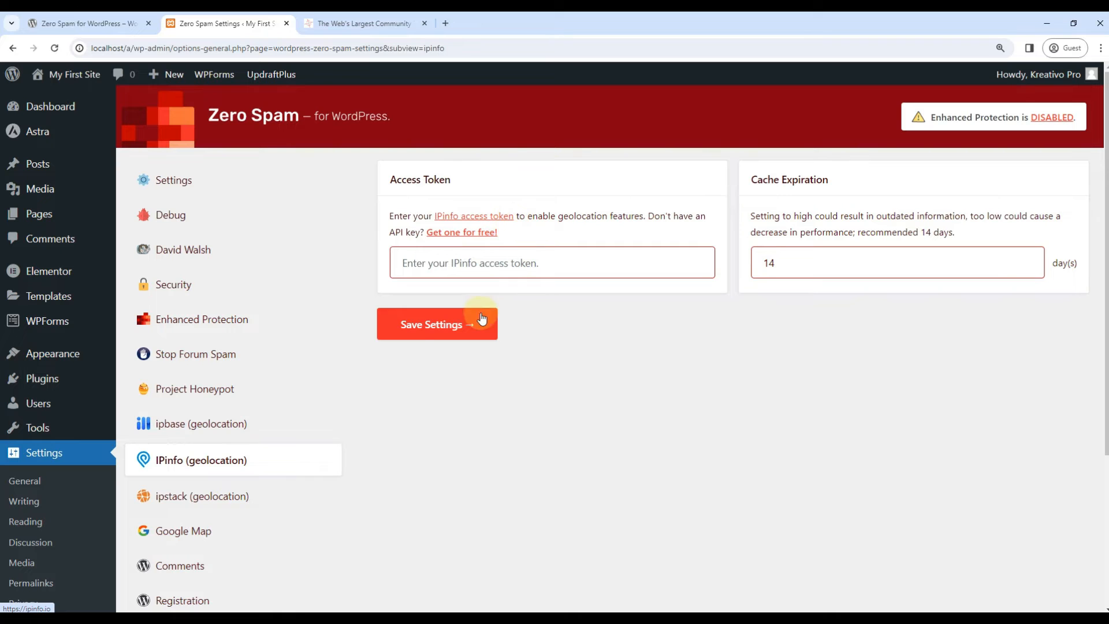
pyautogui.click(260, 496)
pyautogui.scroll(-1, 302, 426)
pyautogui.click(179, 471)
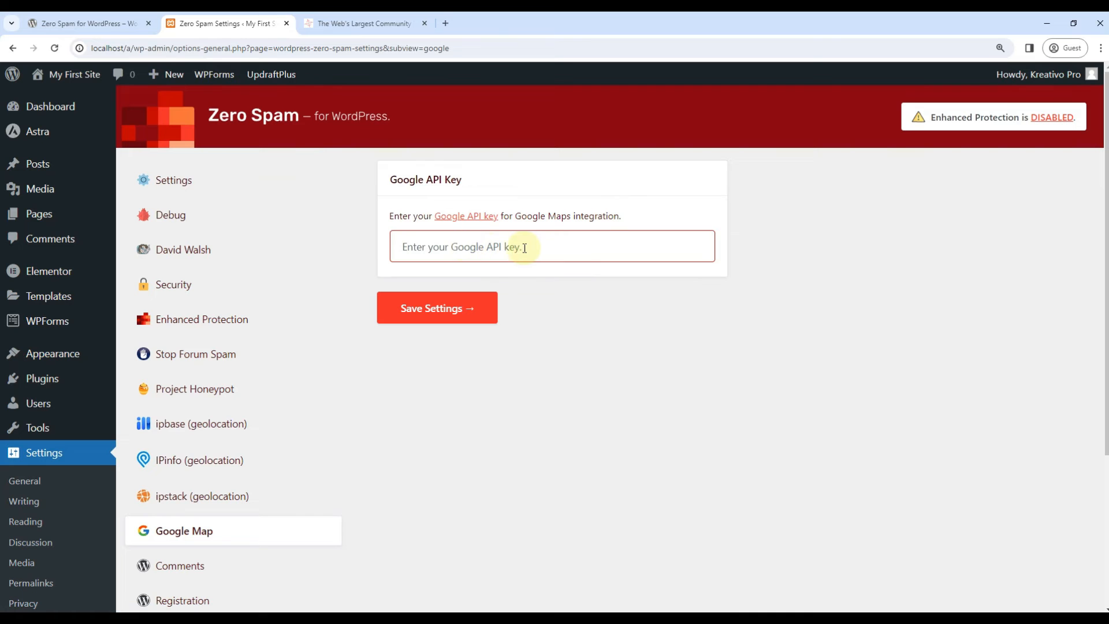
# Step: Review the Comments, Registration and User Login protection settings, including their blocked submission logging
pyautogui.scroll(-2, 535, 272)
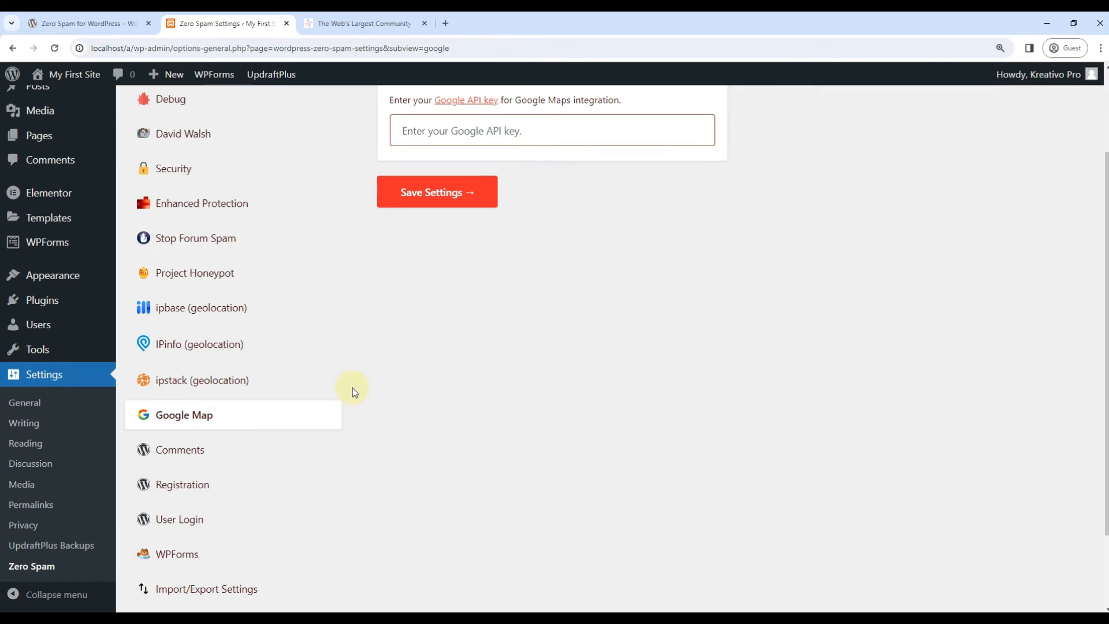
pyautogui.scroll(1, 224, 424)
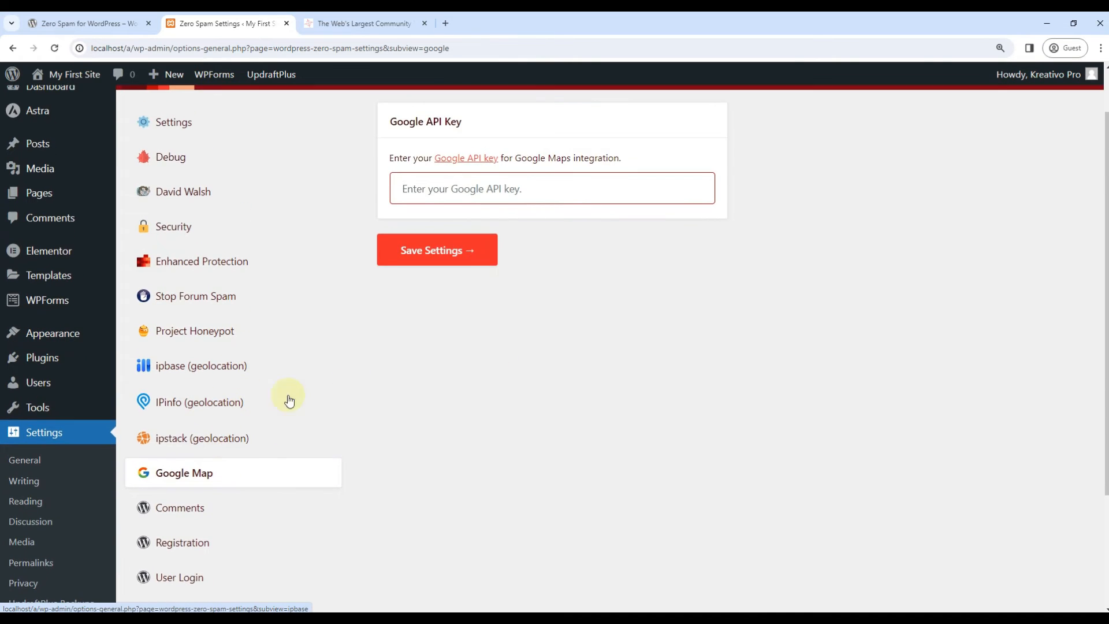
pyautogui.scroll(-3, 231, 428)
pyautogui.scroll(3, 302, 473)
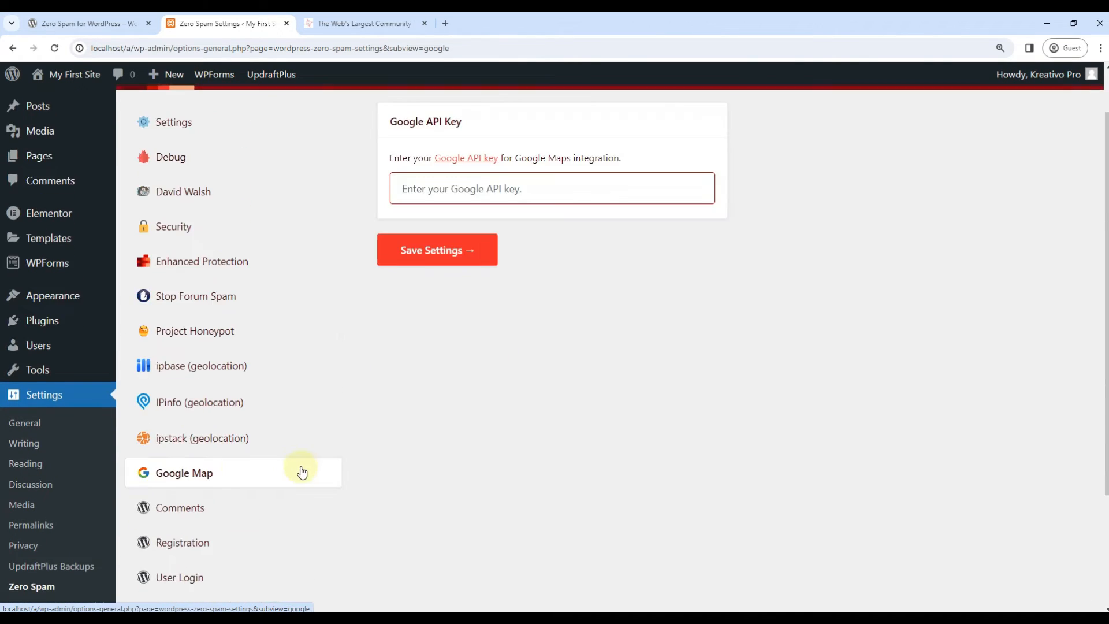
pyautogui.scroll(-3, 197, 395)
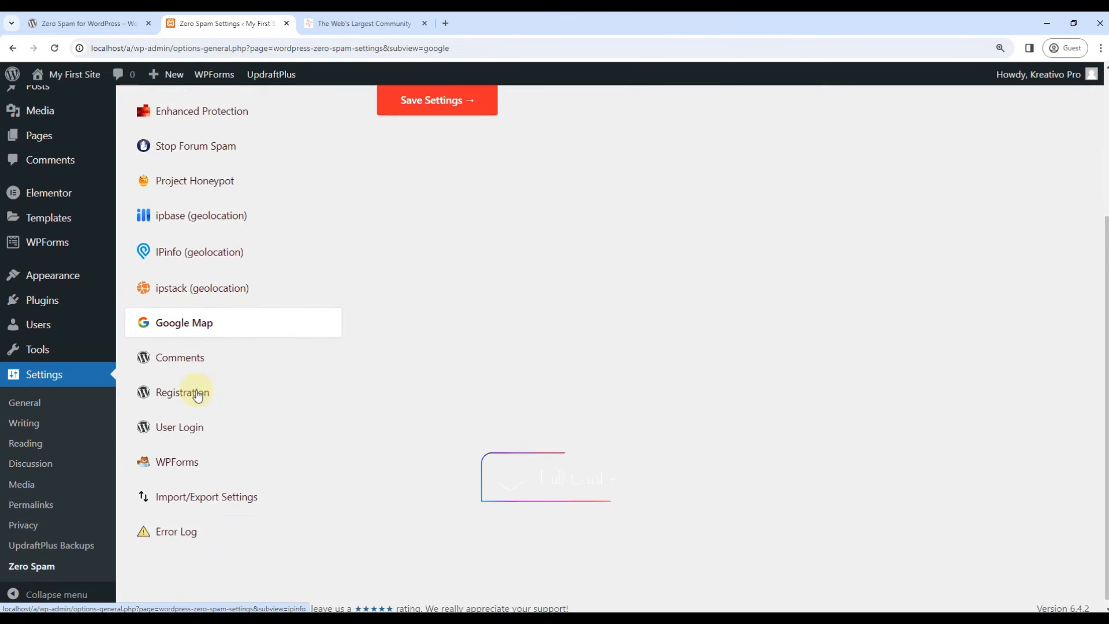
pyautogui.click(180, 357)
pyautogui.scroll(-4, 155, 380)
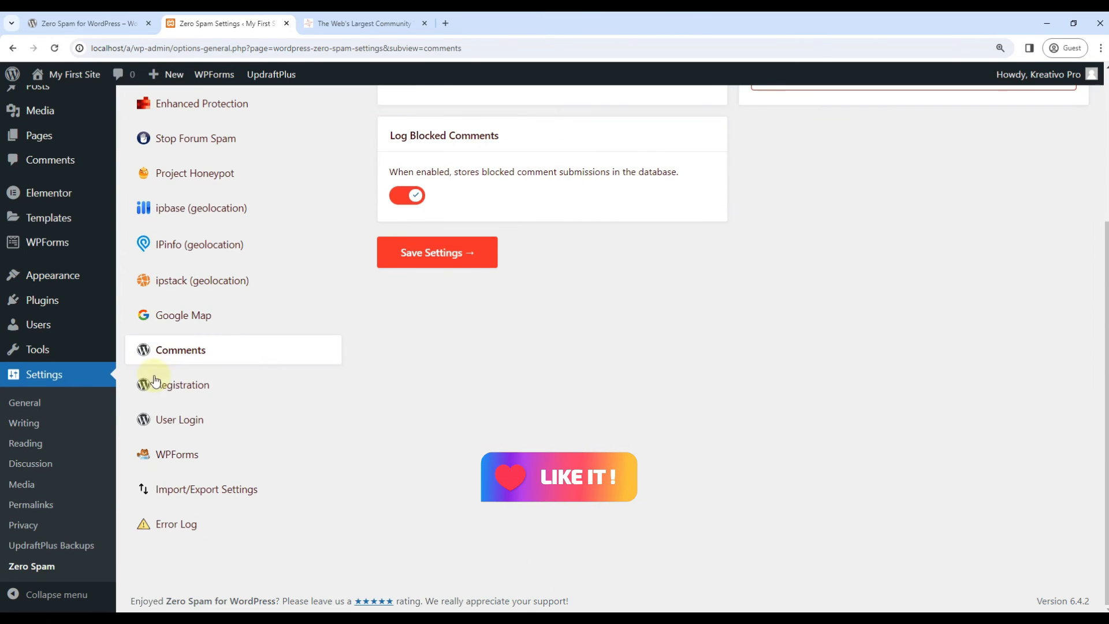
pyautogui.click(170, 386)
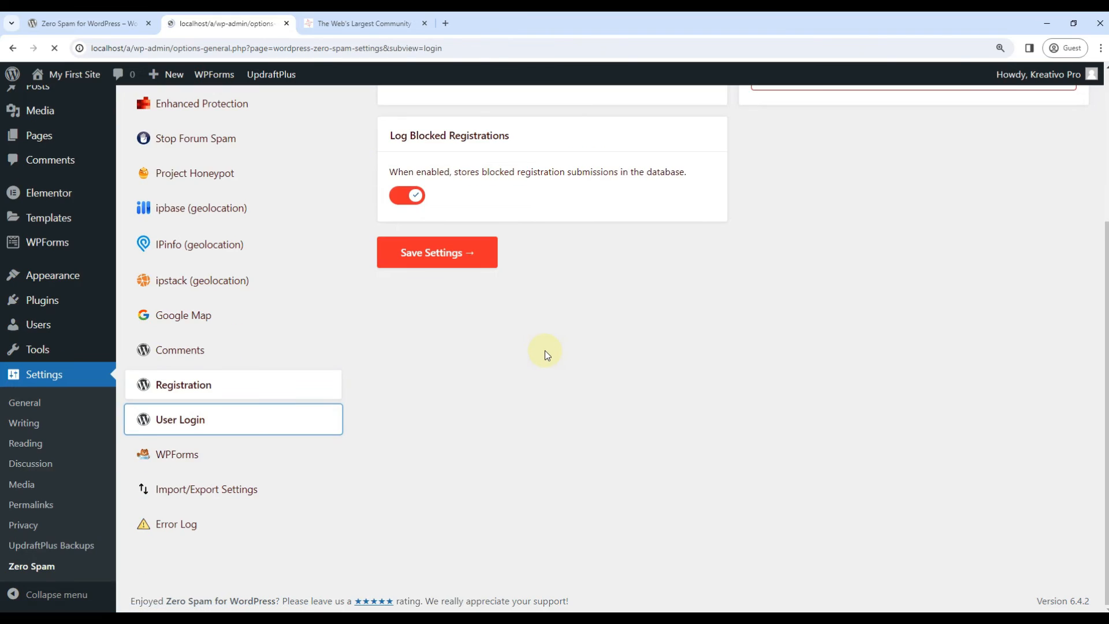
pyautogui.scroll(-4, 359, 393)
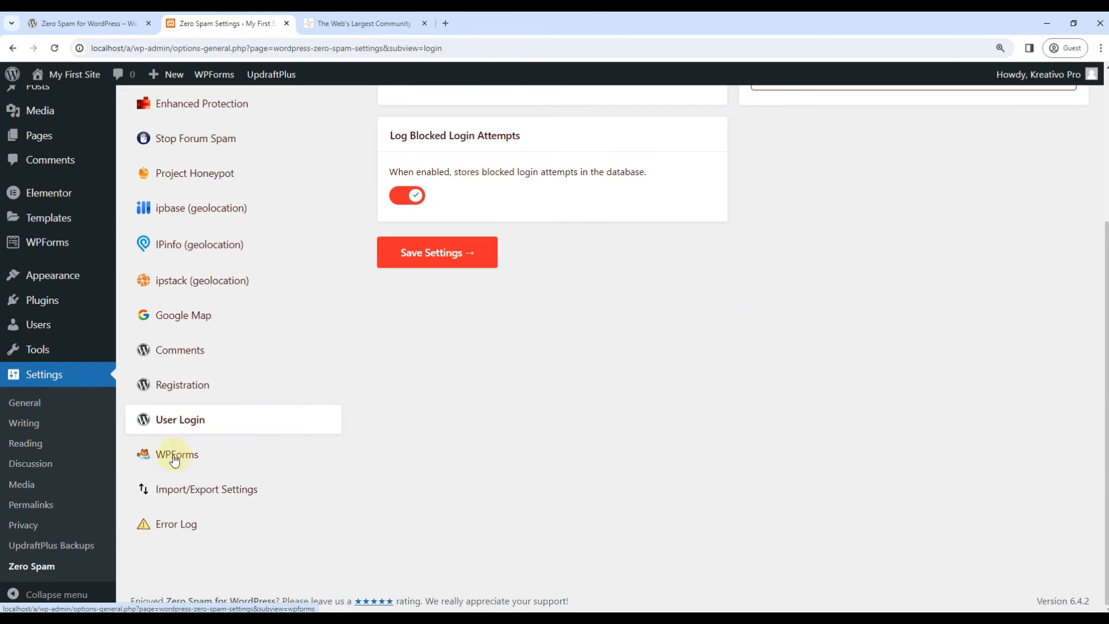
# Step: Open the WPForms section and review its submission protection, flagged message and logging options
pyautogui.moveTo(64, 240)
pyautogui.click(152, 455)
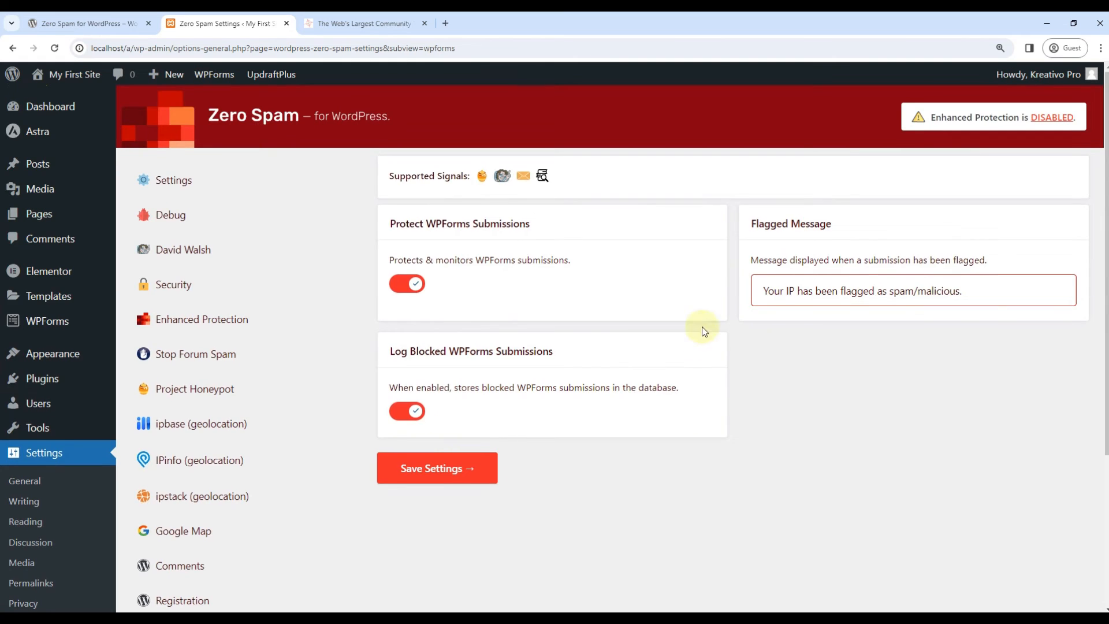
pyautogui.scroll(4, 397, 399)
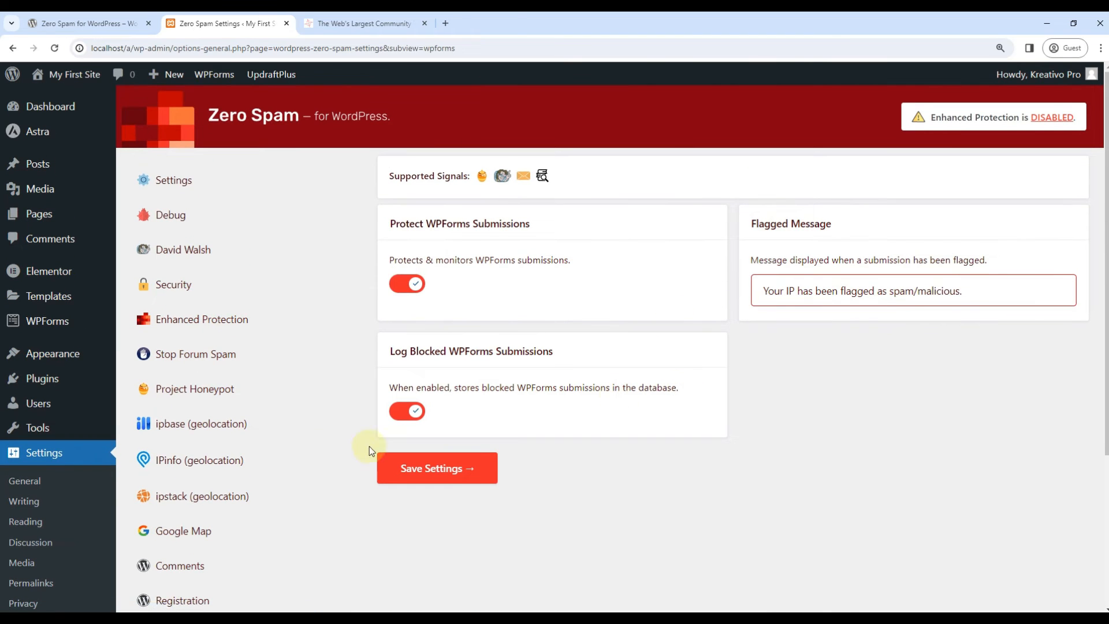
# Step: Open the Import/Export Settings section, review the exported settings code and select all of its text
pyautogui.scroll(-4, 369, 446)
pyautogui.click(181, 495)
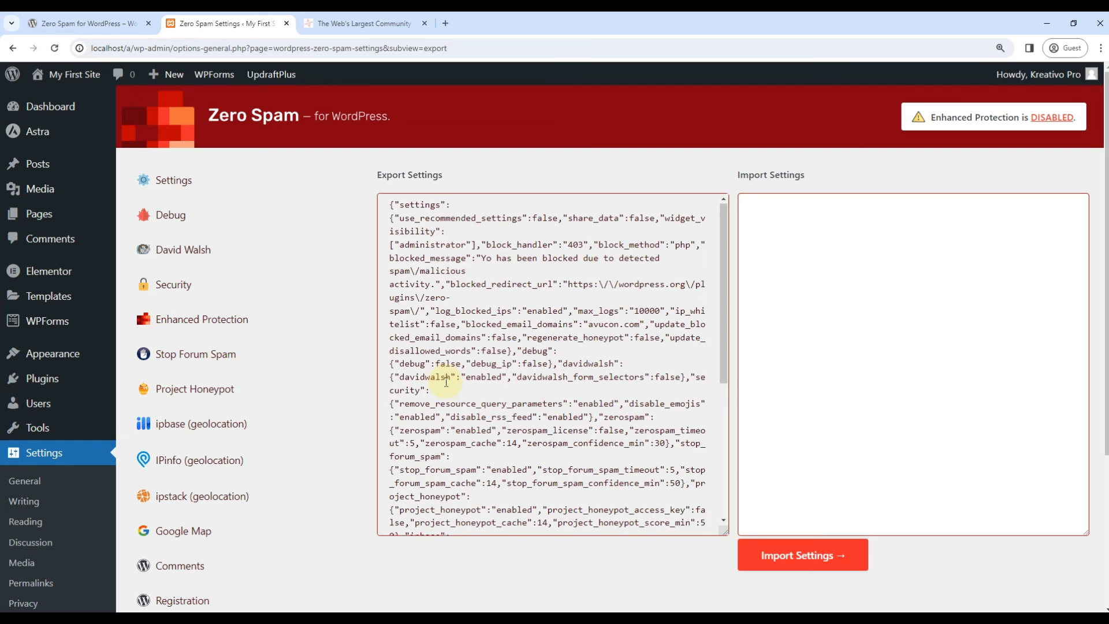
pyautogui.scroll(-5, 446, 381)
pyautogui.scroll(5, 522, 403)
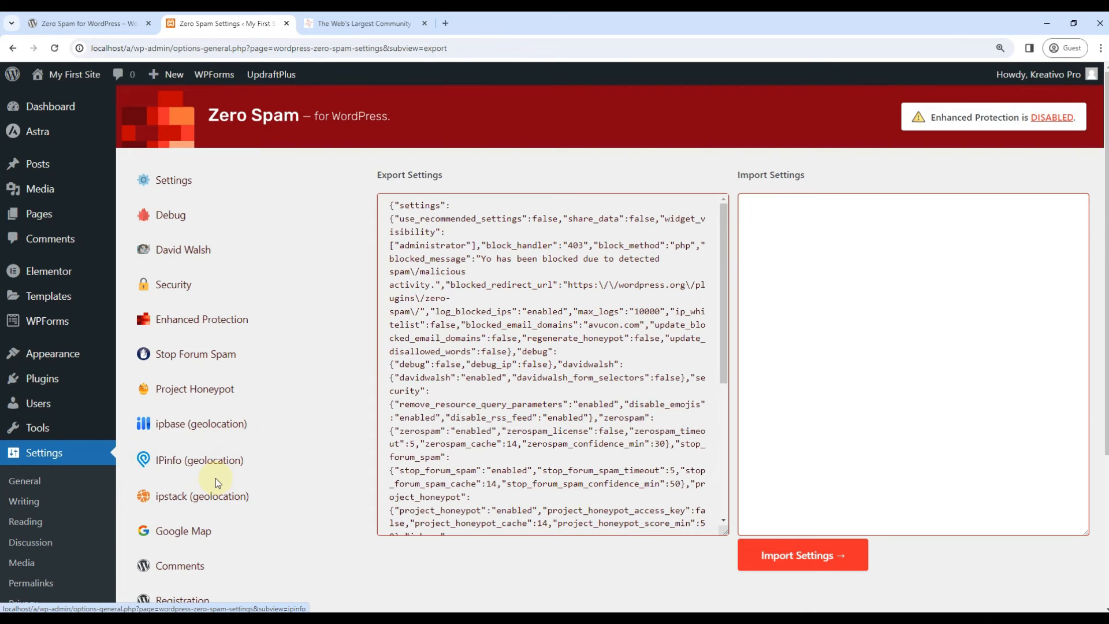
pyautogui.scroll(-10, 529, 237)
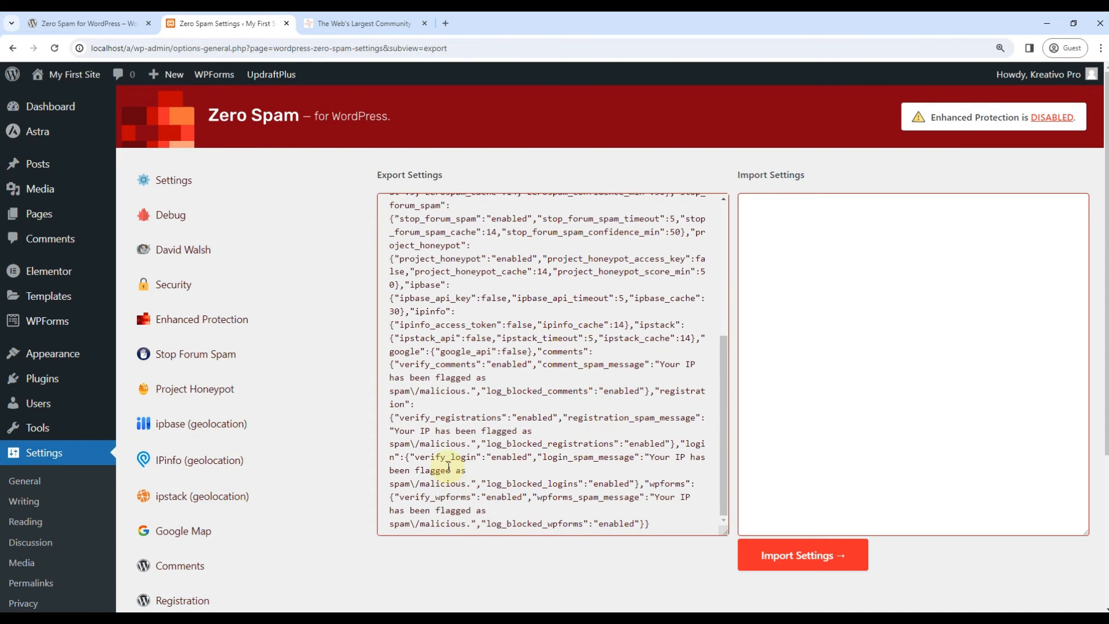
pyautogui.scroll(2, 426, 493)
pyautogui.scroll(10, 546, 449)
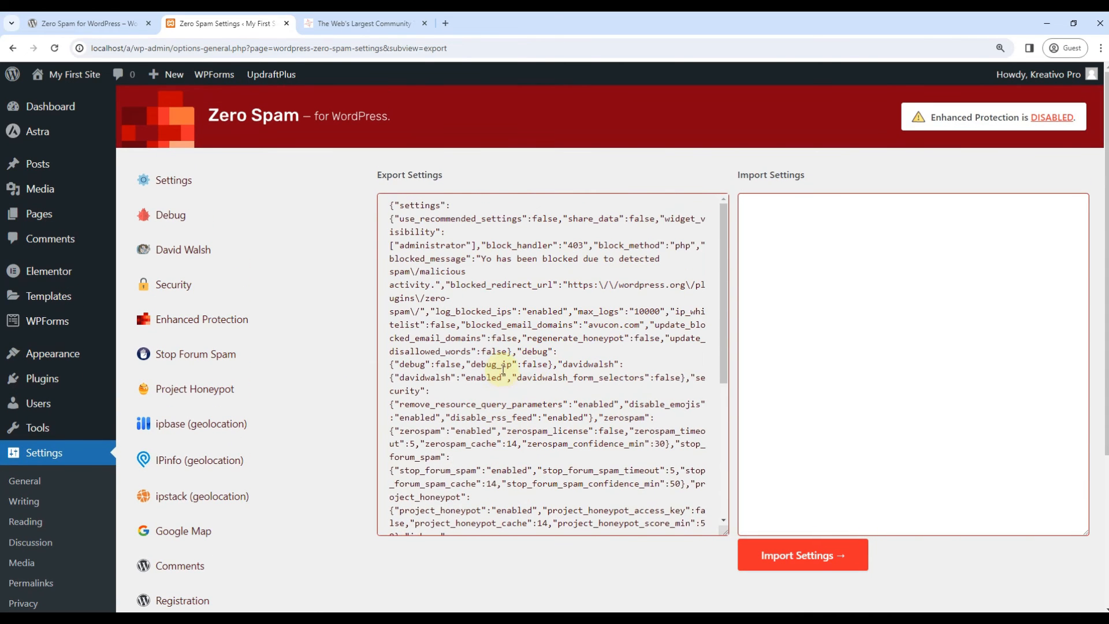
pyautogui.tripleClick(506, 338)
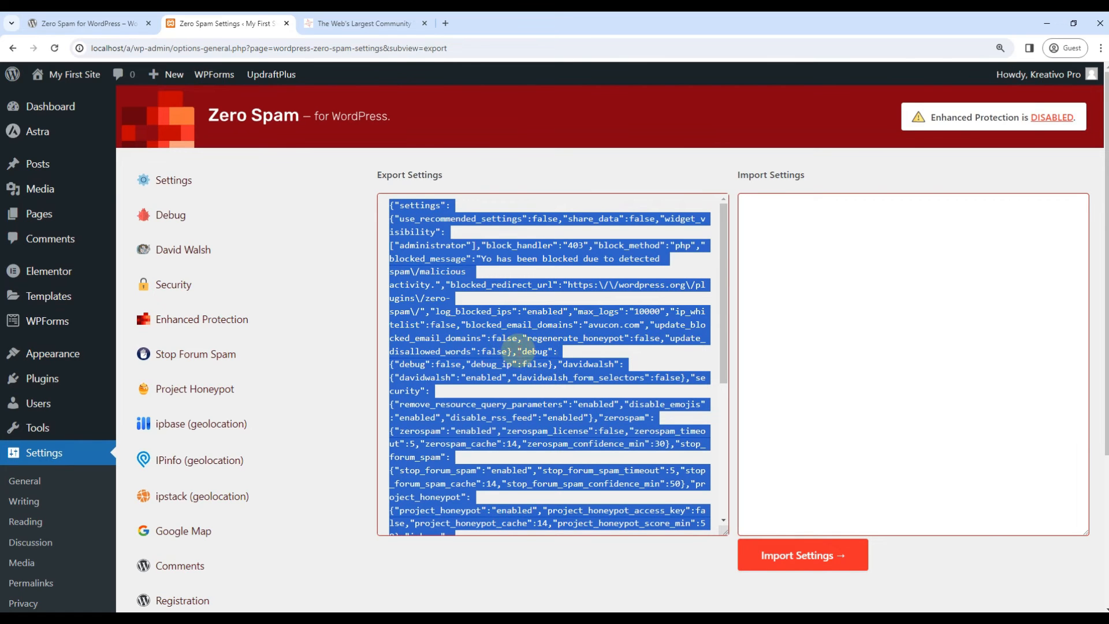
pyautogui.click(359, 309)
# Step: View the Error Log section, then enable the Debug option and save the settings
pyautogui.scroll(-4, 359, 312)
pyautogui.click(254, 520)
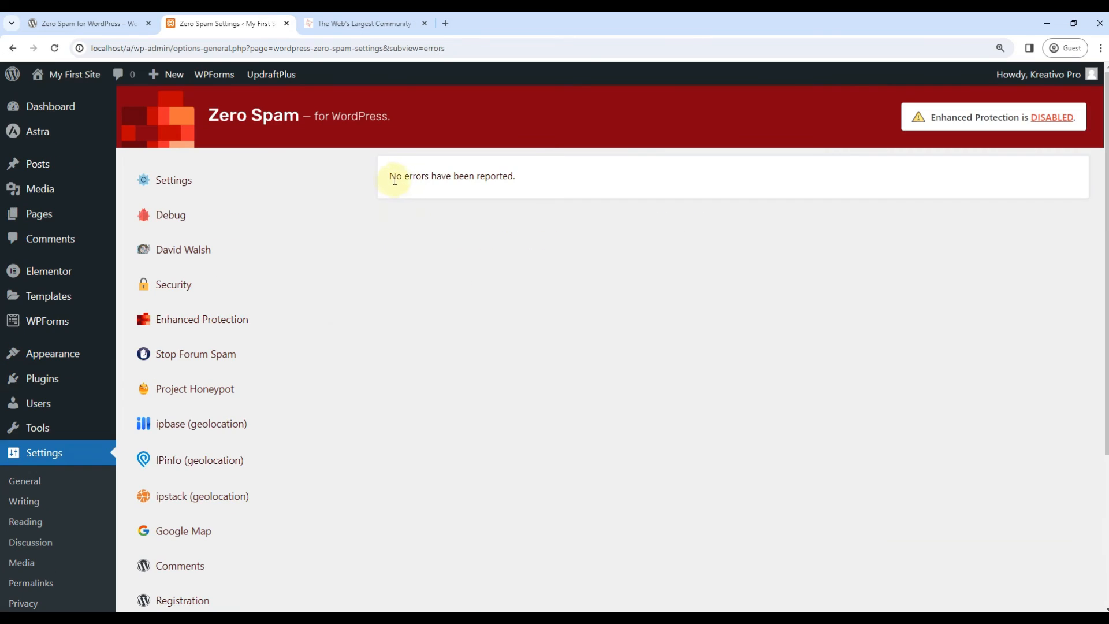
pyautogui.click(199, 224)
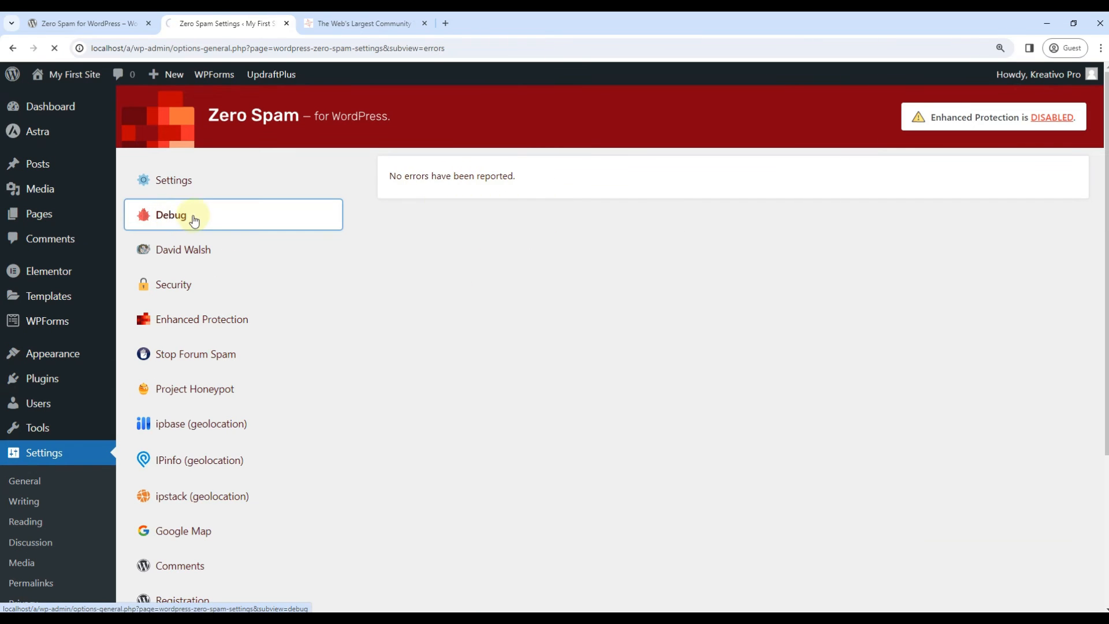
pyautogui.click(407, 256)
pyautogui.click(441, 327)
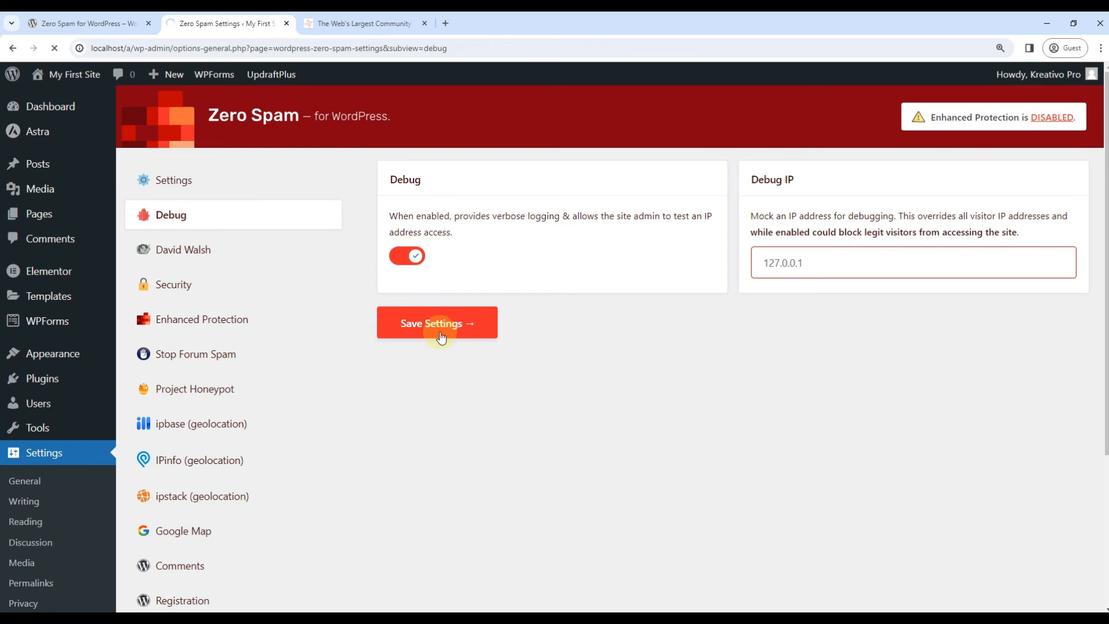
# Step: Check the Error Log again, then turn the Debug option off and save the settings
pyautogui.scroll(-3, 183, 515)
pyautogui.click(173, 525)
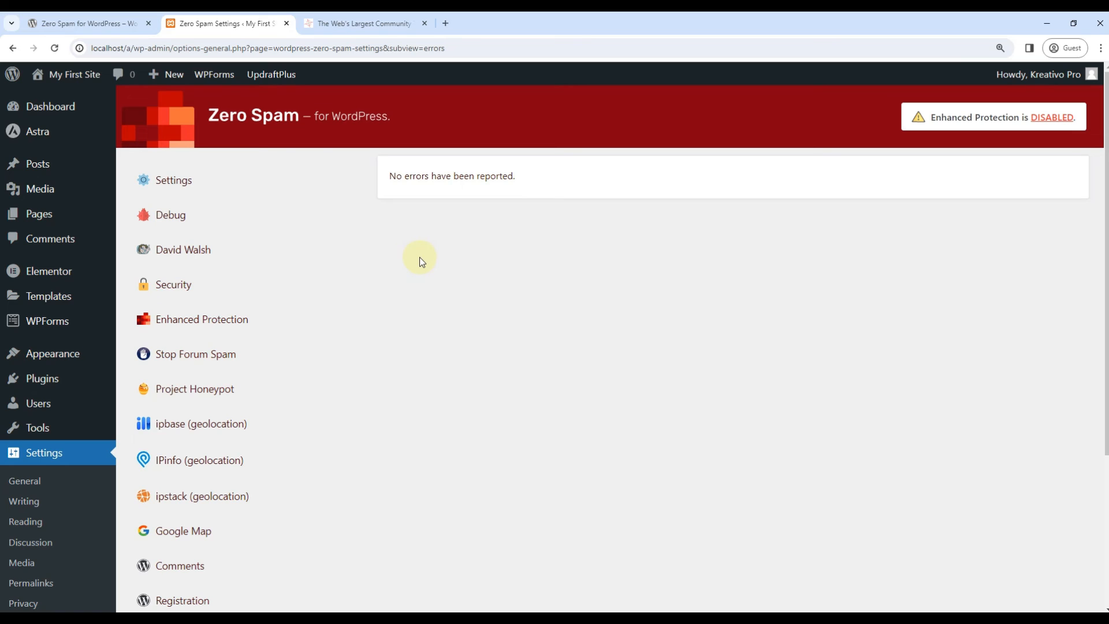
pyautogui.click(175, 289)
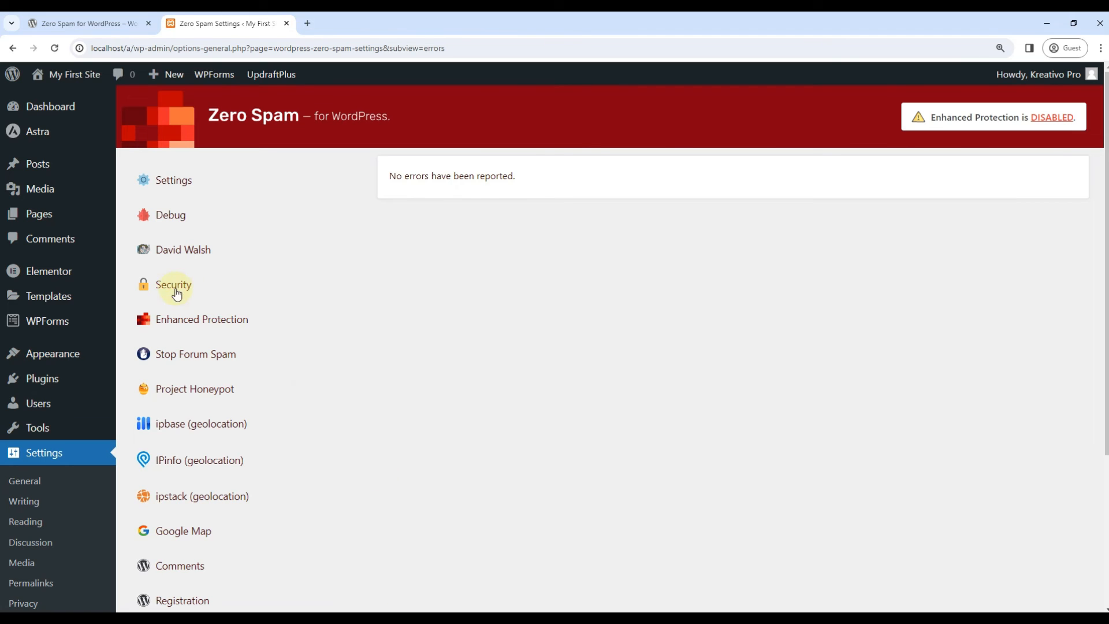
pyautogui.click(165, 228)
pyautogui.click(398, 270)
pyautogui.click(437, 324)
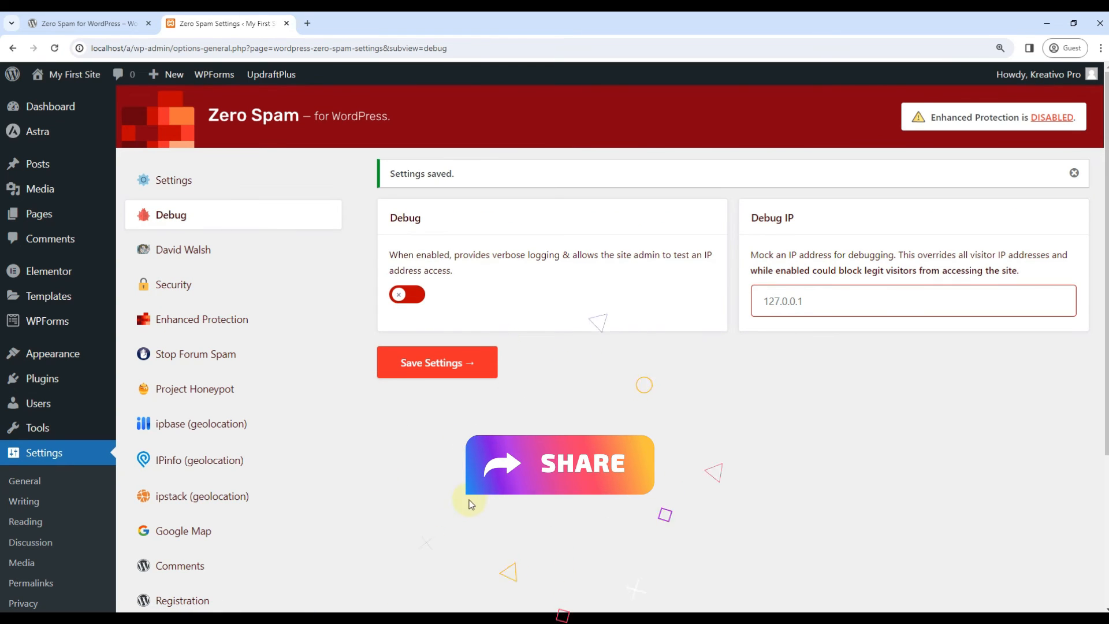
pyautogui.scroll(-3, 173, 372)
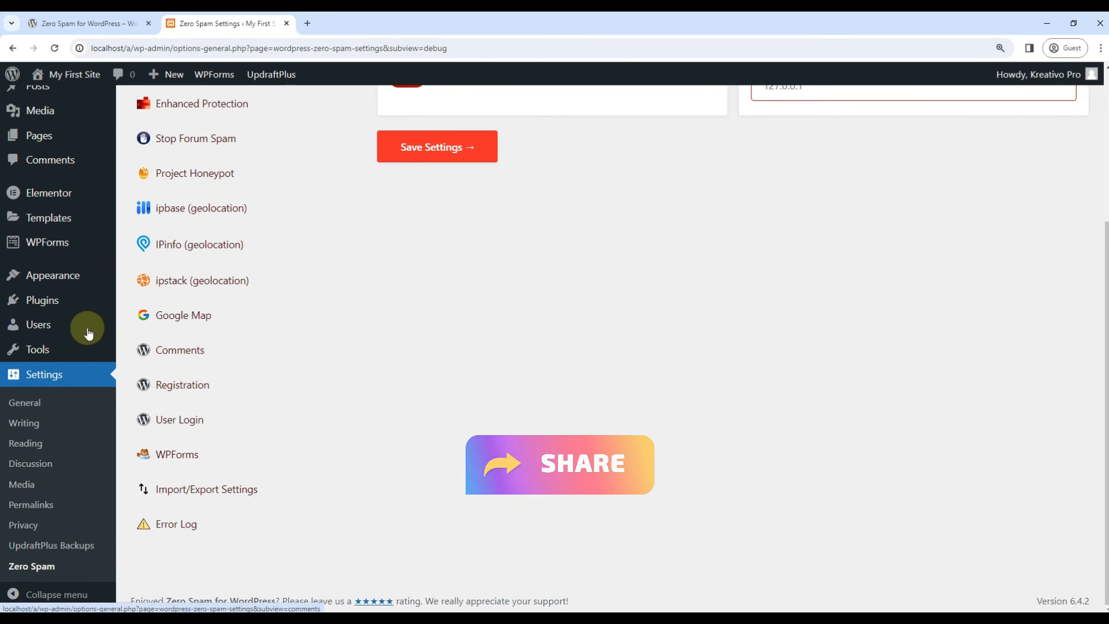
pyautogui.scroll(4, 362, 453)
pyautogui.moveTo(58, 404)
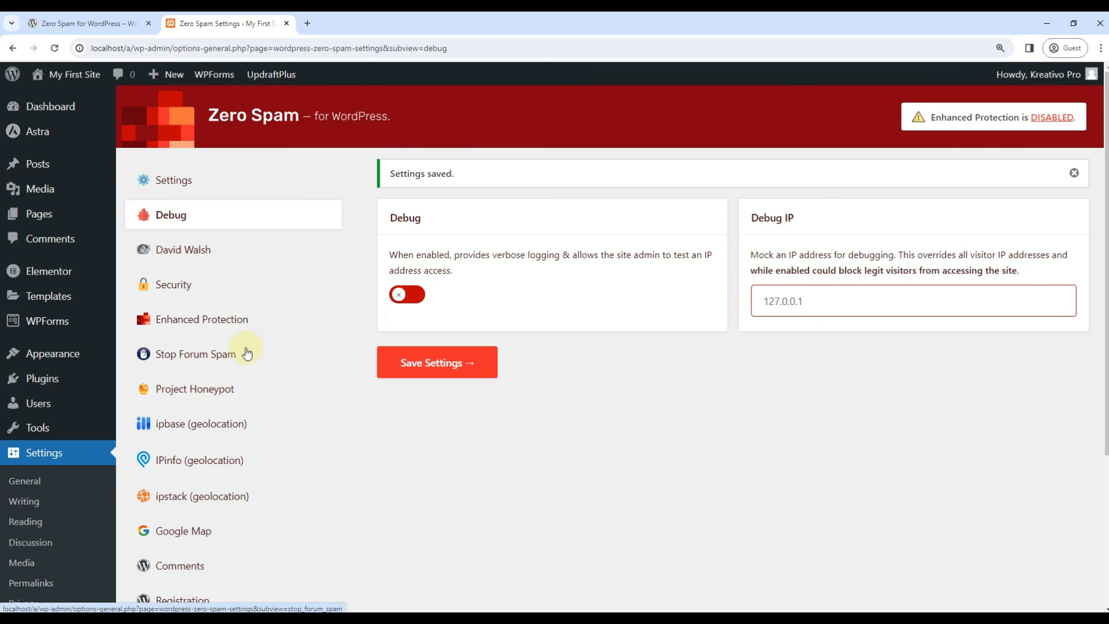
pyautogui.scroll(-4, 247, 353)
pyautogui.scroll(4, 213, 461)
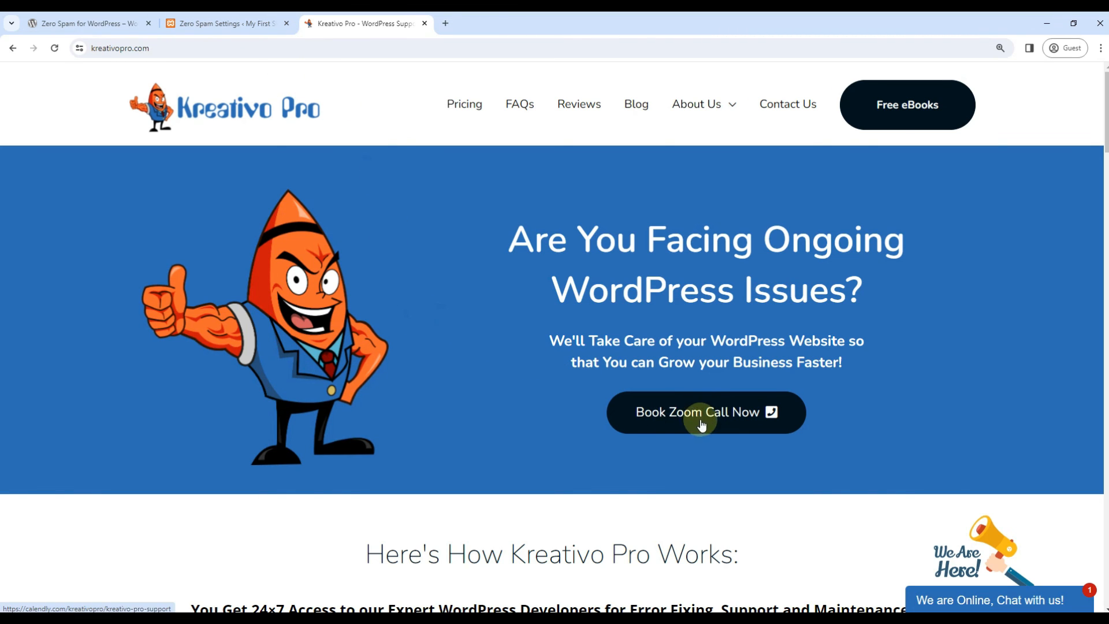
# Step: View the Zoom call booking page from the Kreativo Pro website and return to the site's home page
pyautogui.click(136, 48)
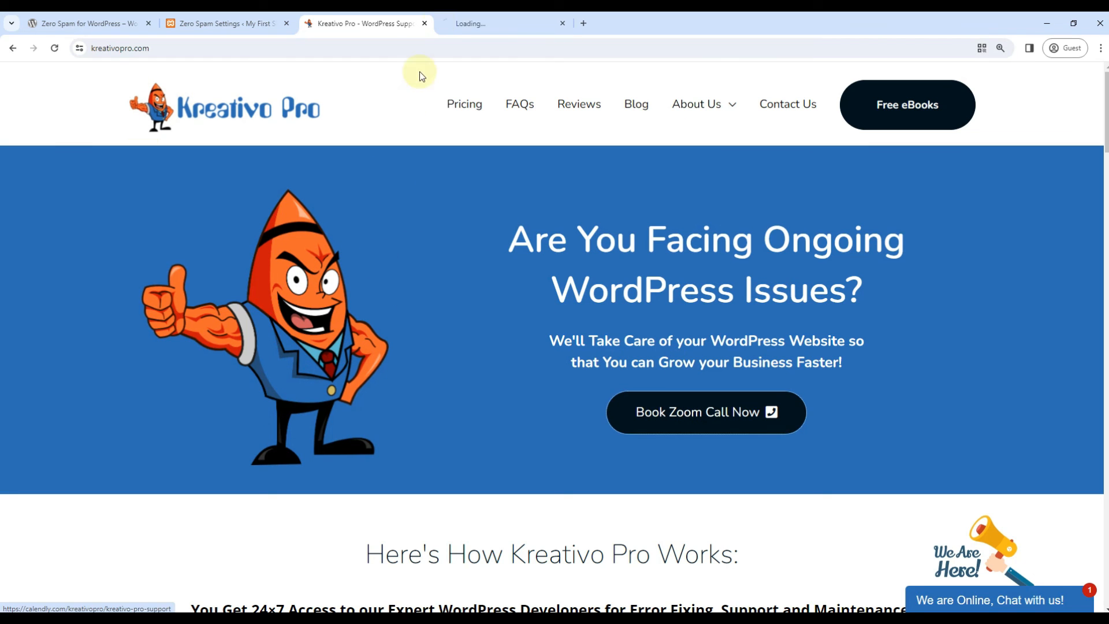
pyautogui.click(462, 19)
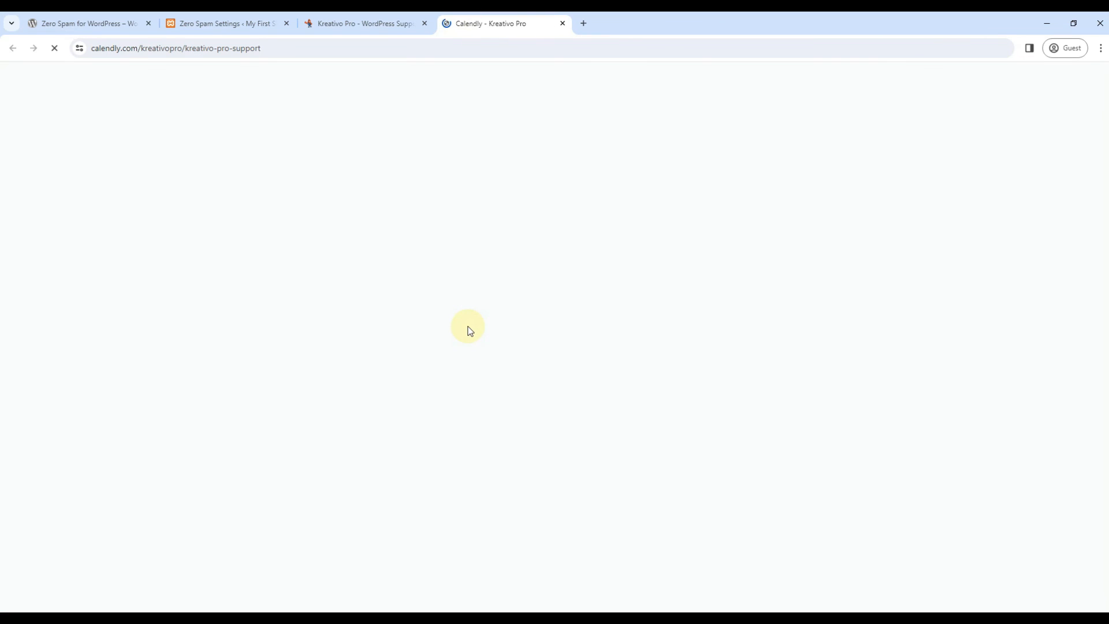
pyautogui.click(348, 21)
# Step: Open the Kreativo Pro Pricing page and review the WordPress support plans and packages
pyautogui.click(450, 127)
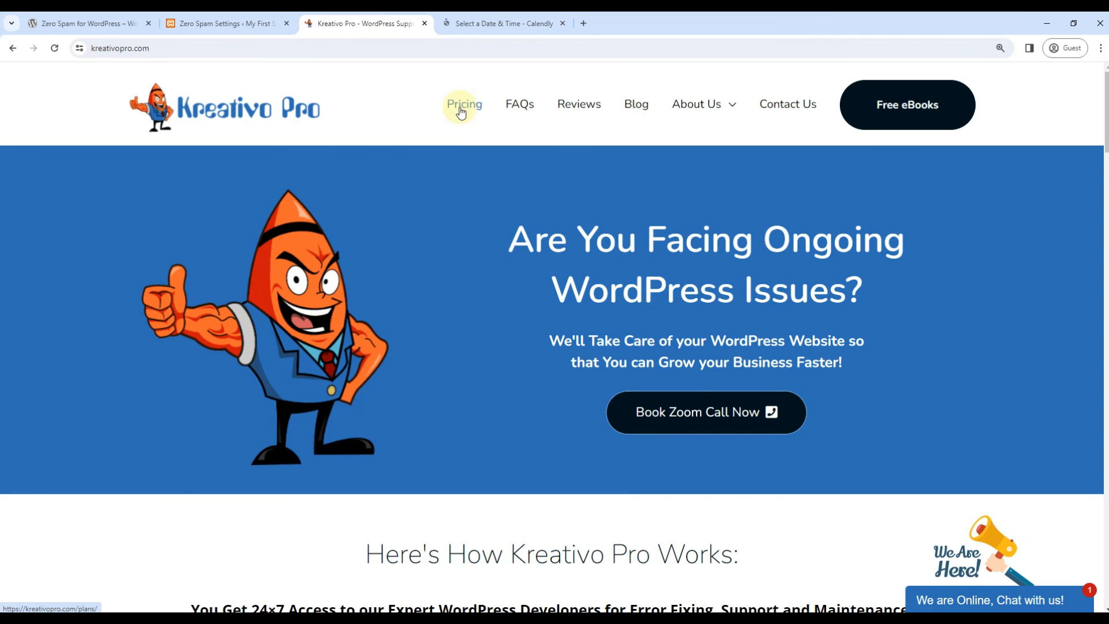
pyautogui.scroll(-3, 777, 273)
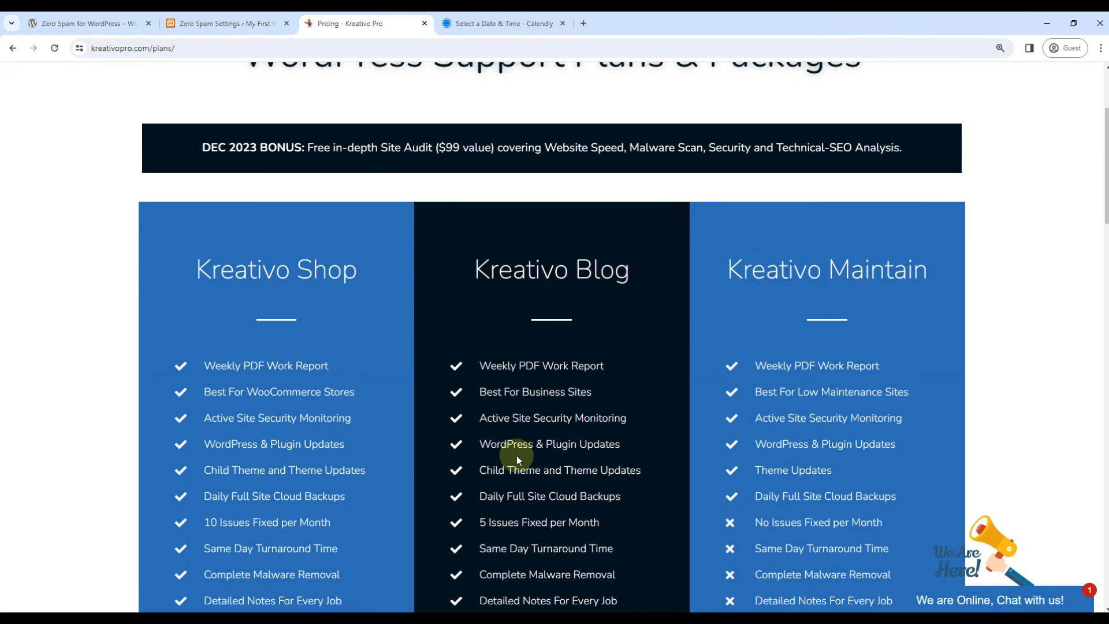
pyautogui.scroll(1, 358, 429)
pyautogui.scroll(3, 358, 429)
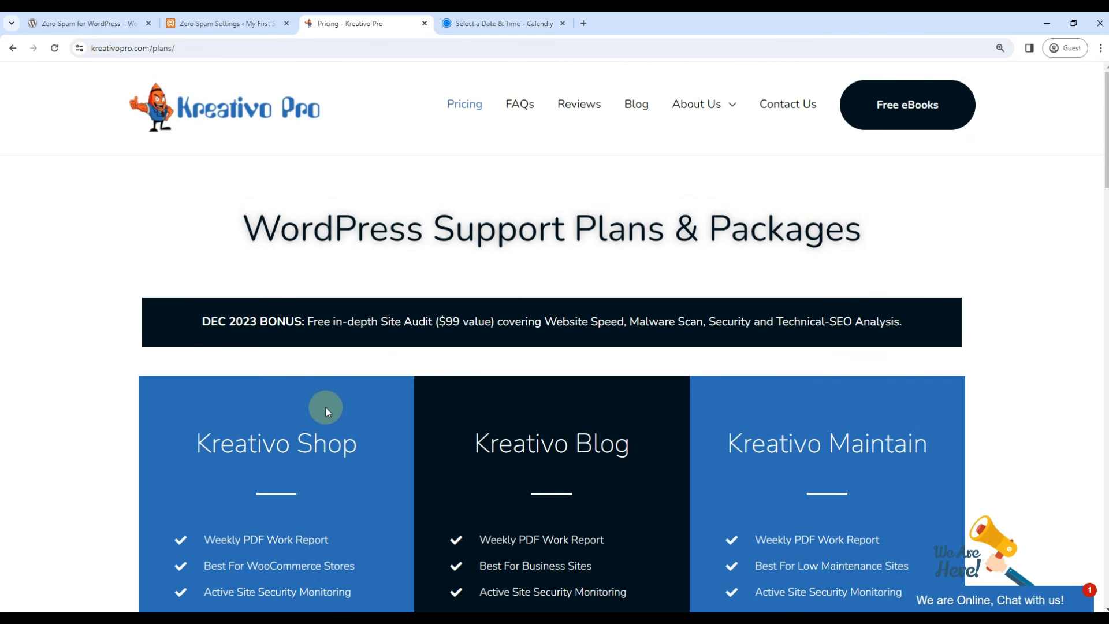